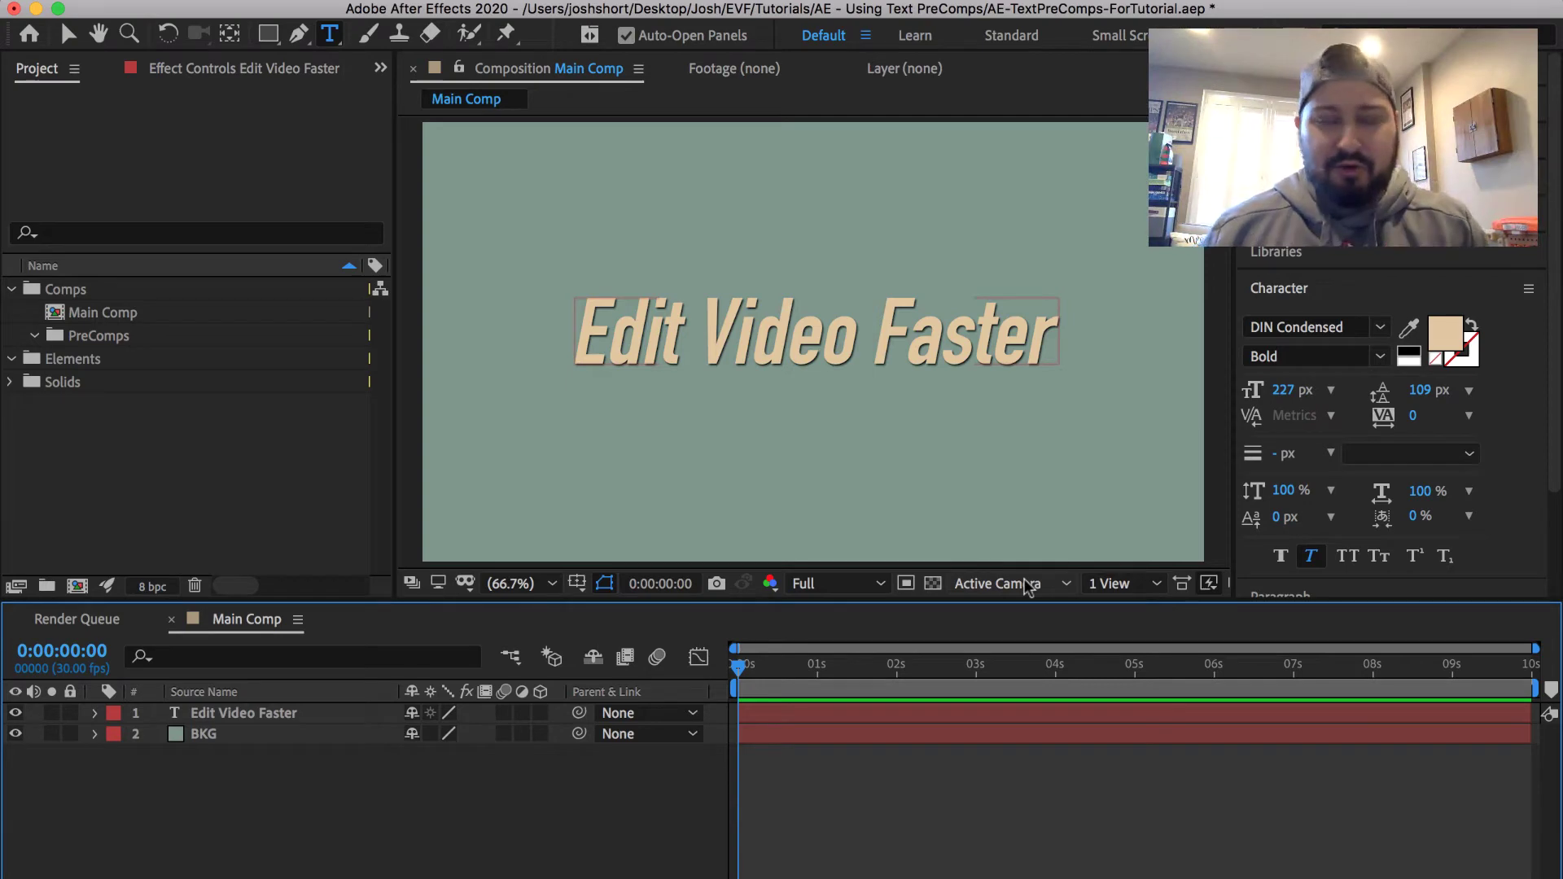
Step: Pre-compose the Edit Video Faster text layer, naming the new composition 'Title PreComp'
click(286, 730)
click(277, 711)
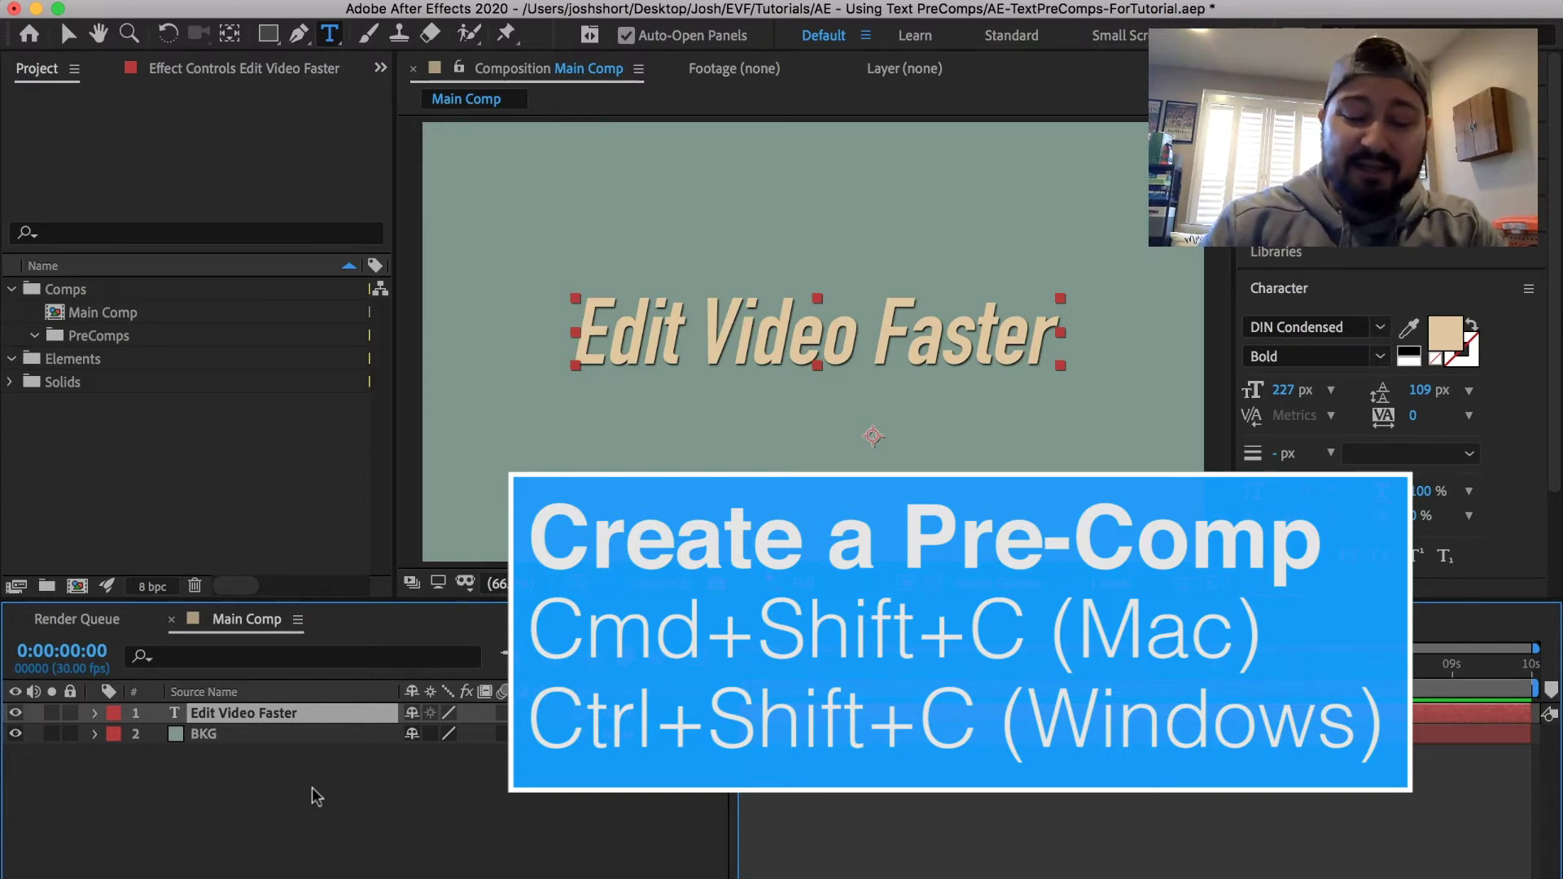
key(super+shift+c)
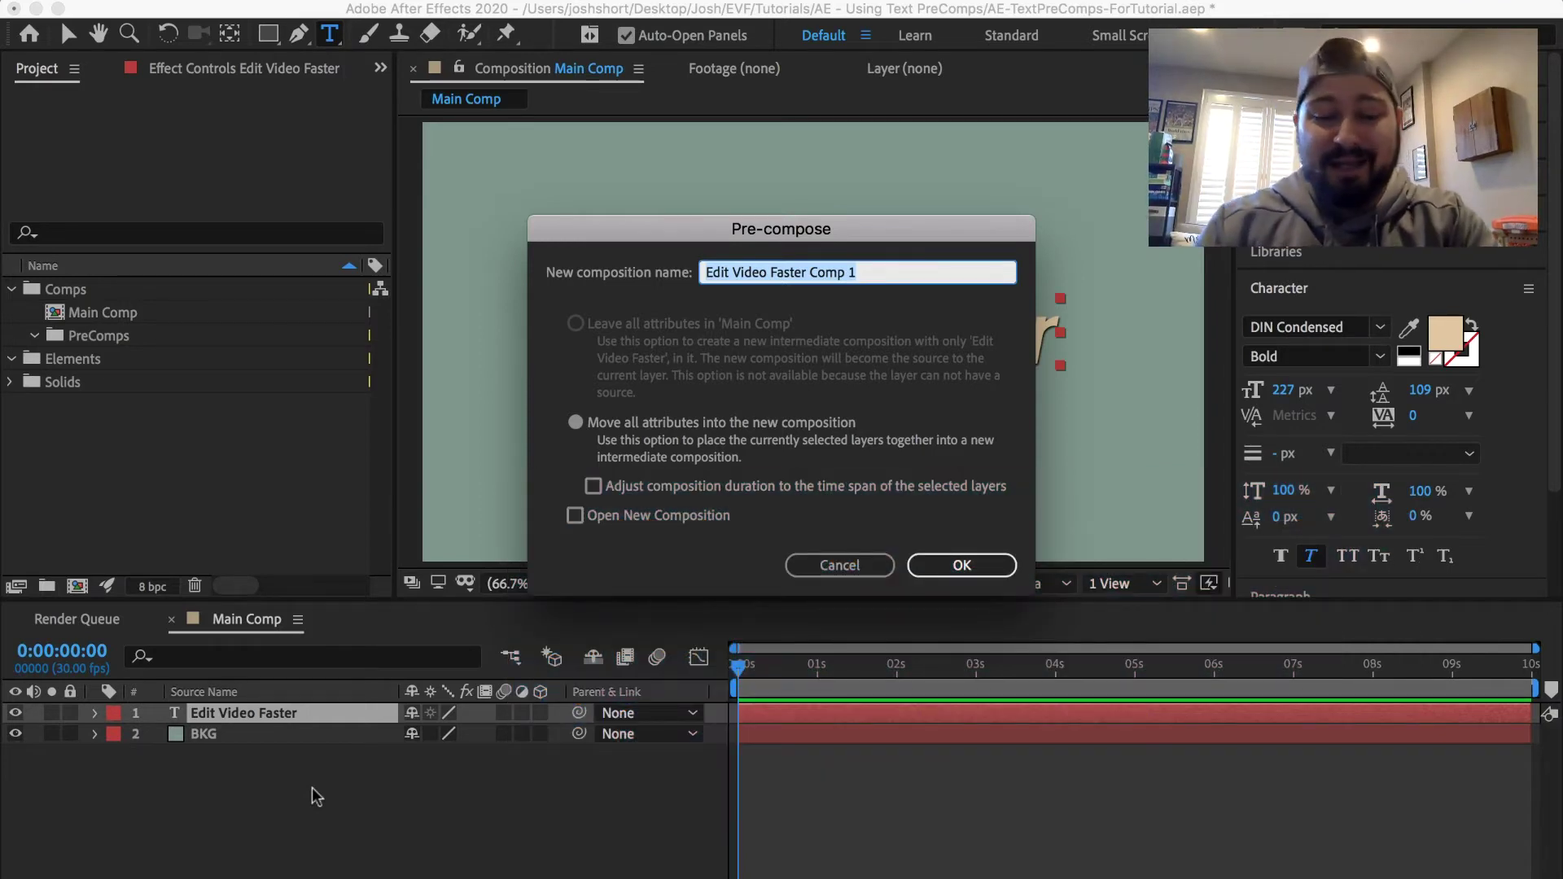
text(Title )
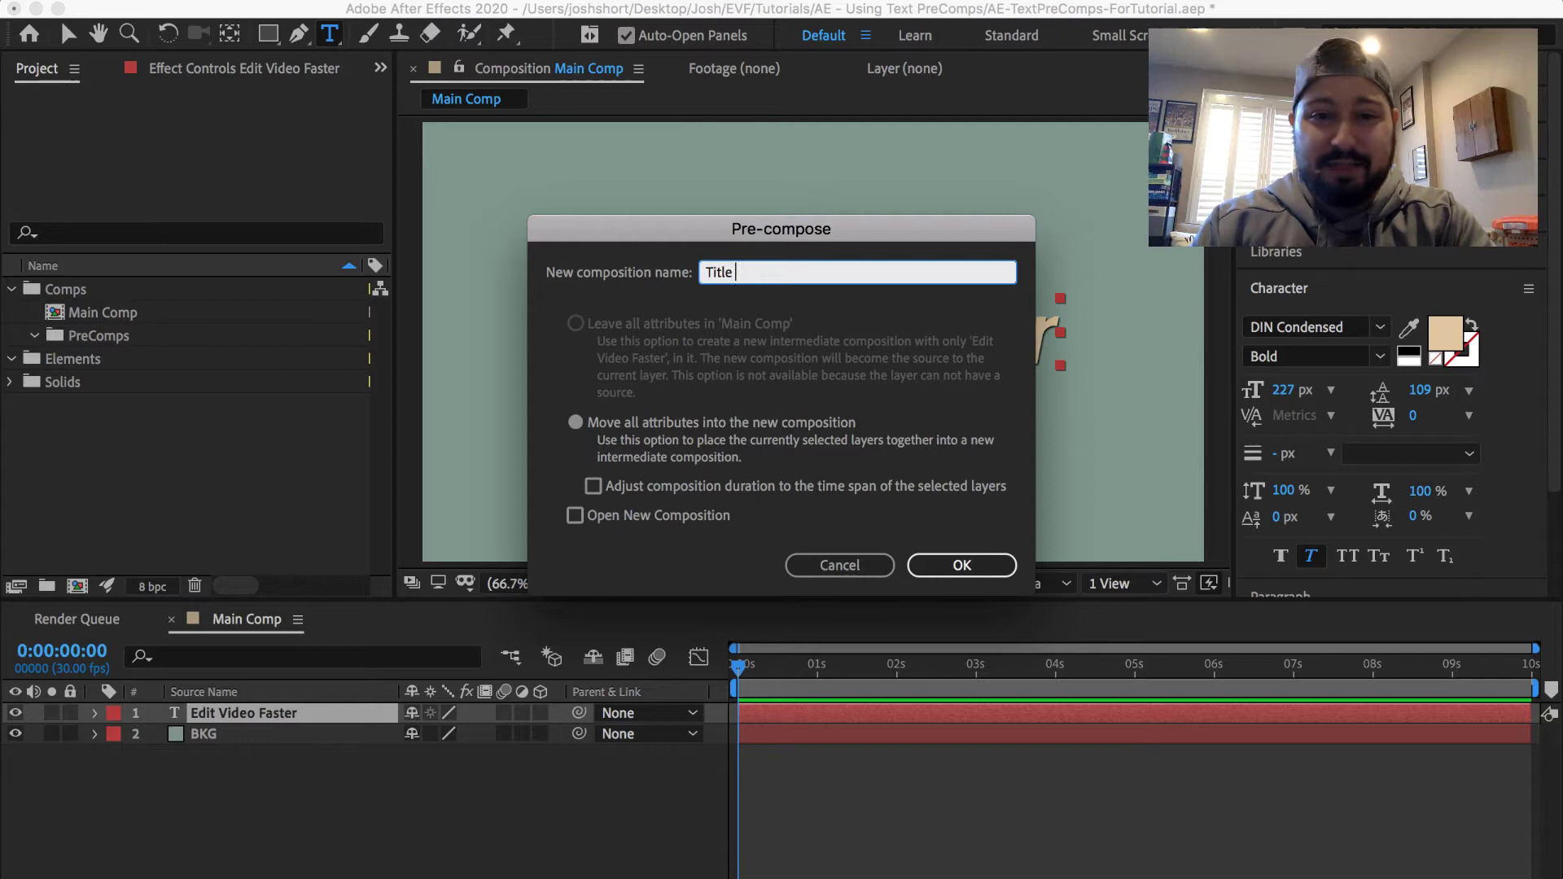
text(RreComp)
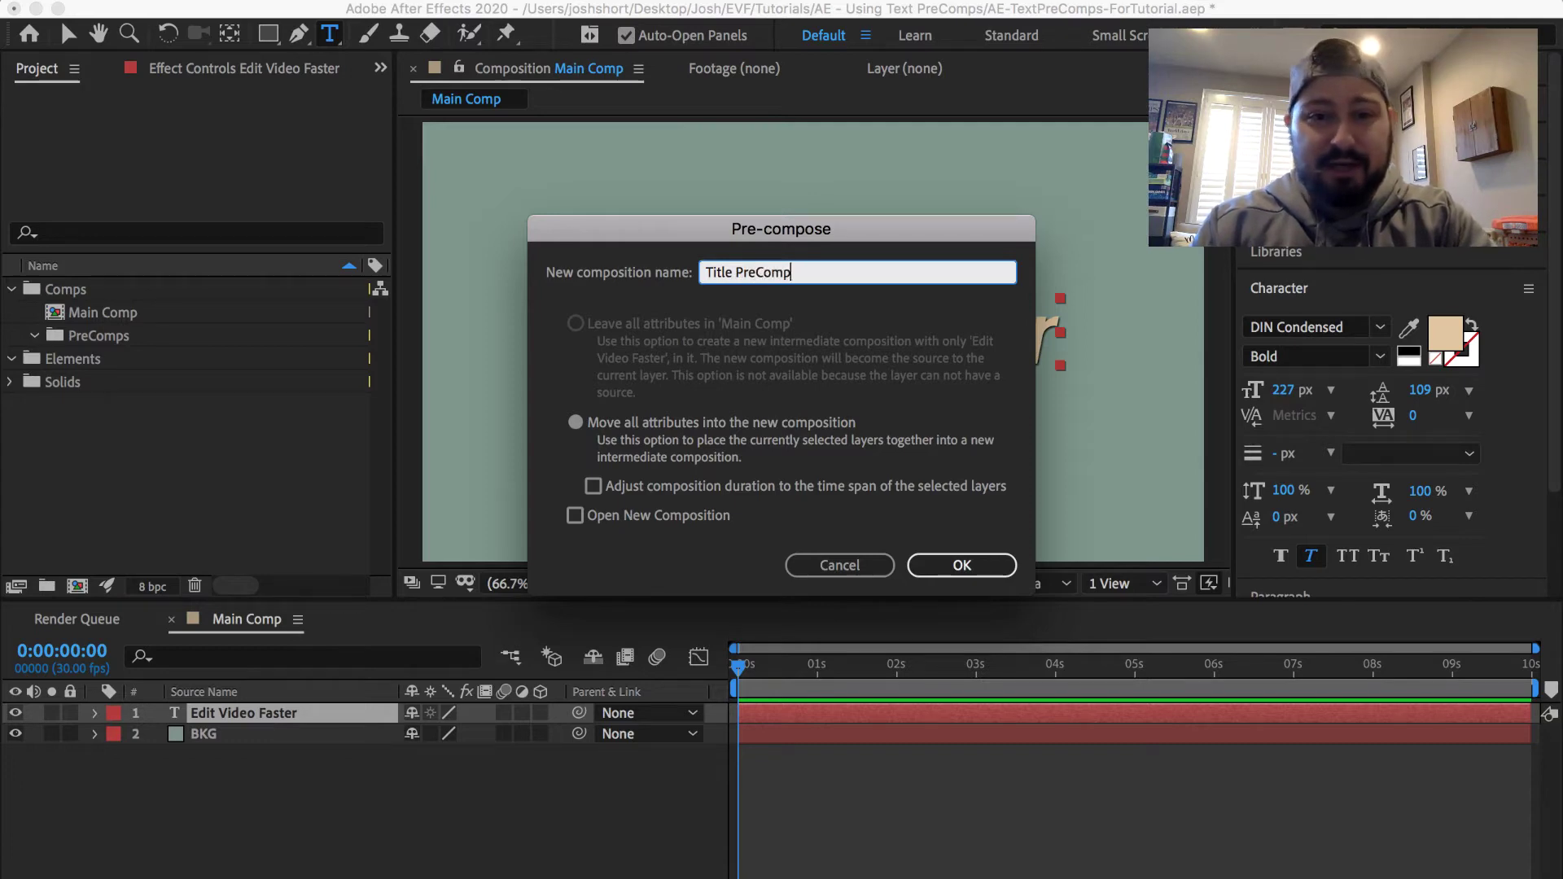
Step: Confirm the Title PreComp pre-compose and move Title PreComp into the PreComps project folder
click(960, 565)
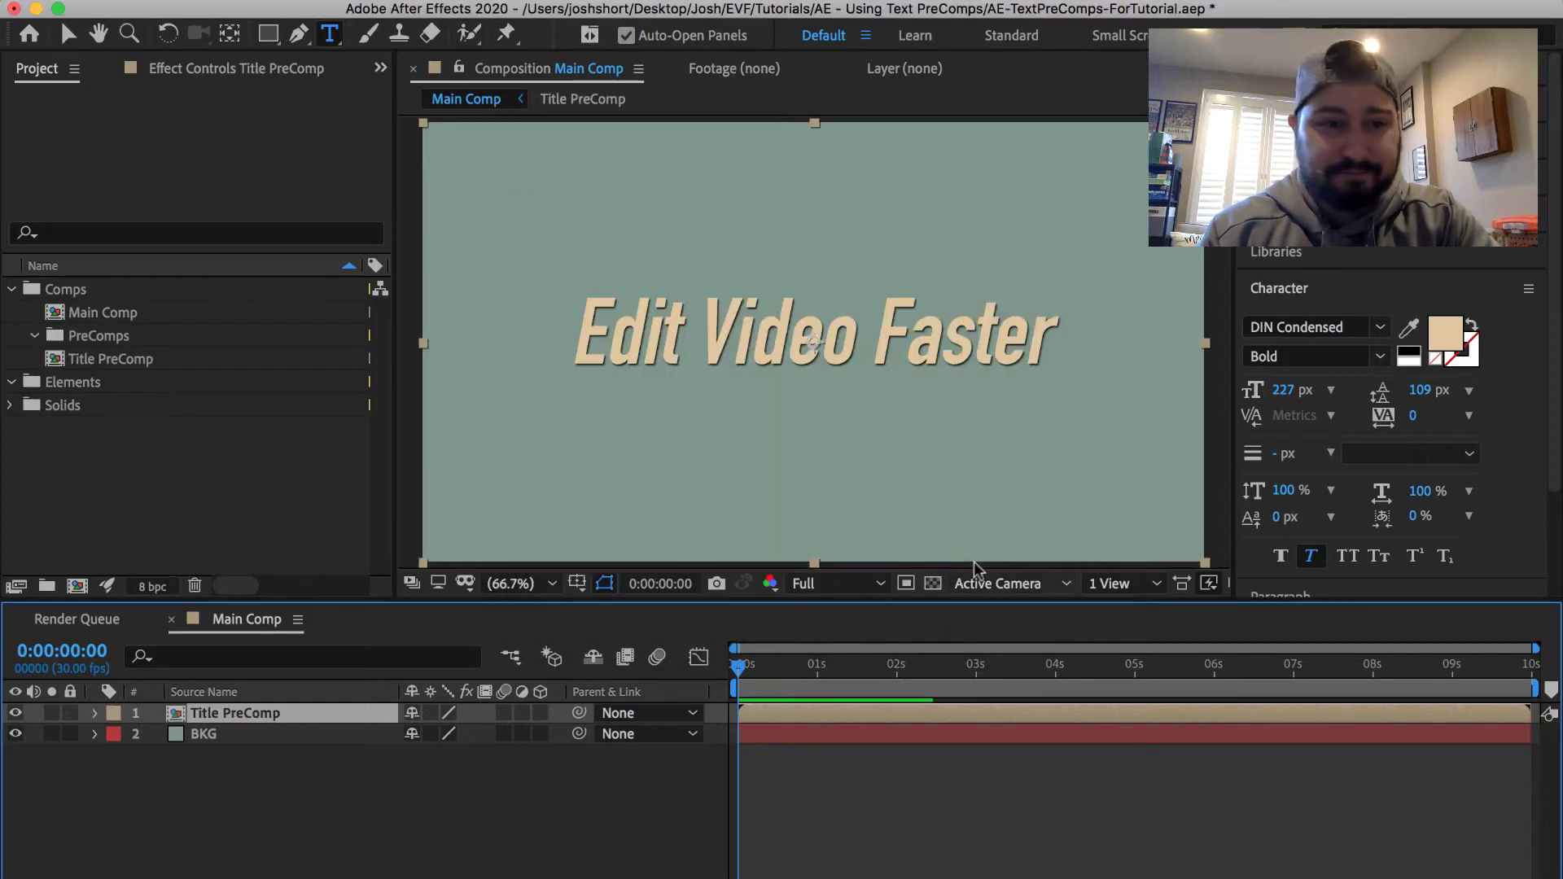
click(60, 360)
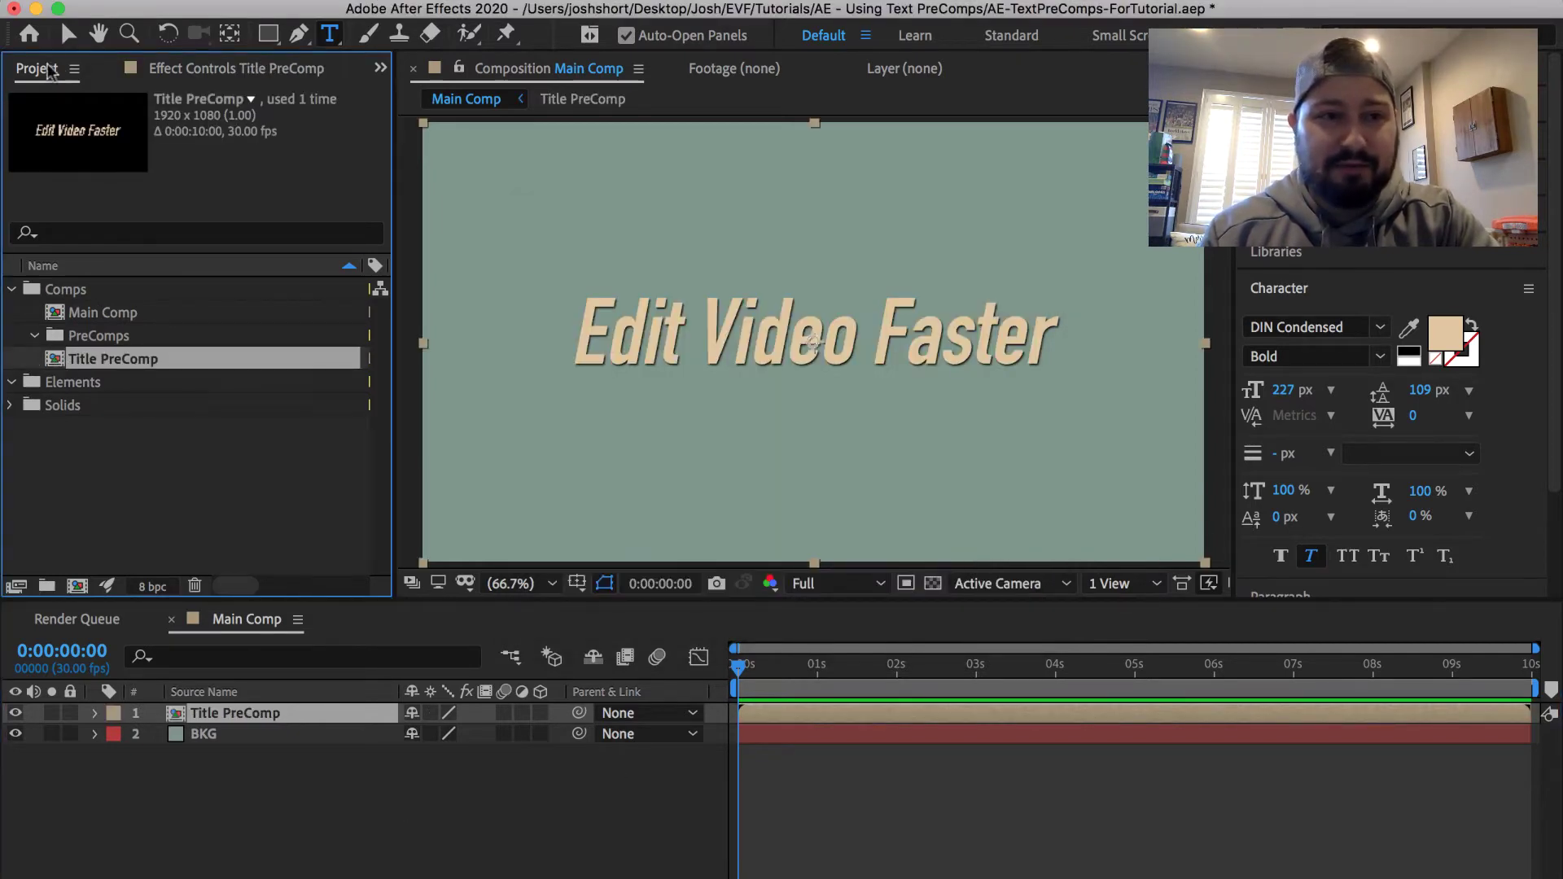
drag(57, 358, 57, 339)
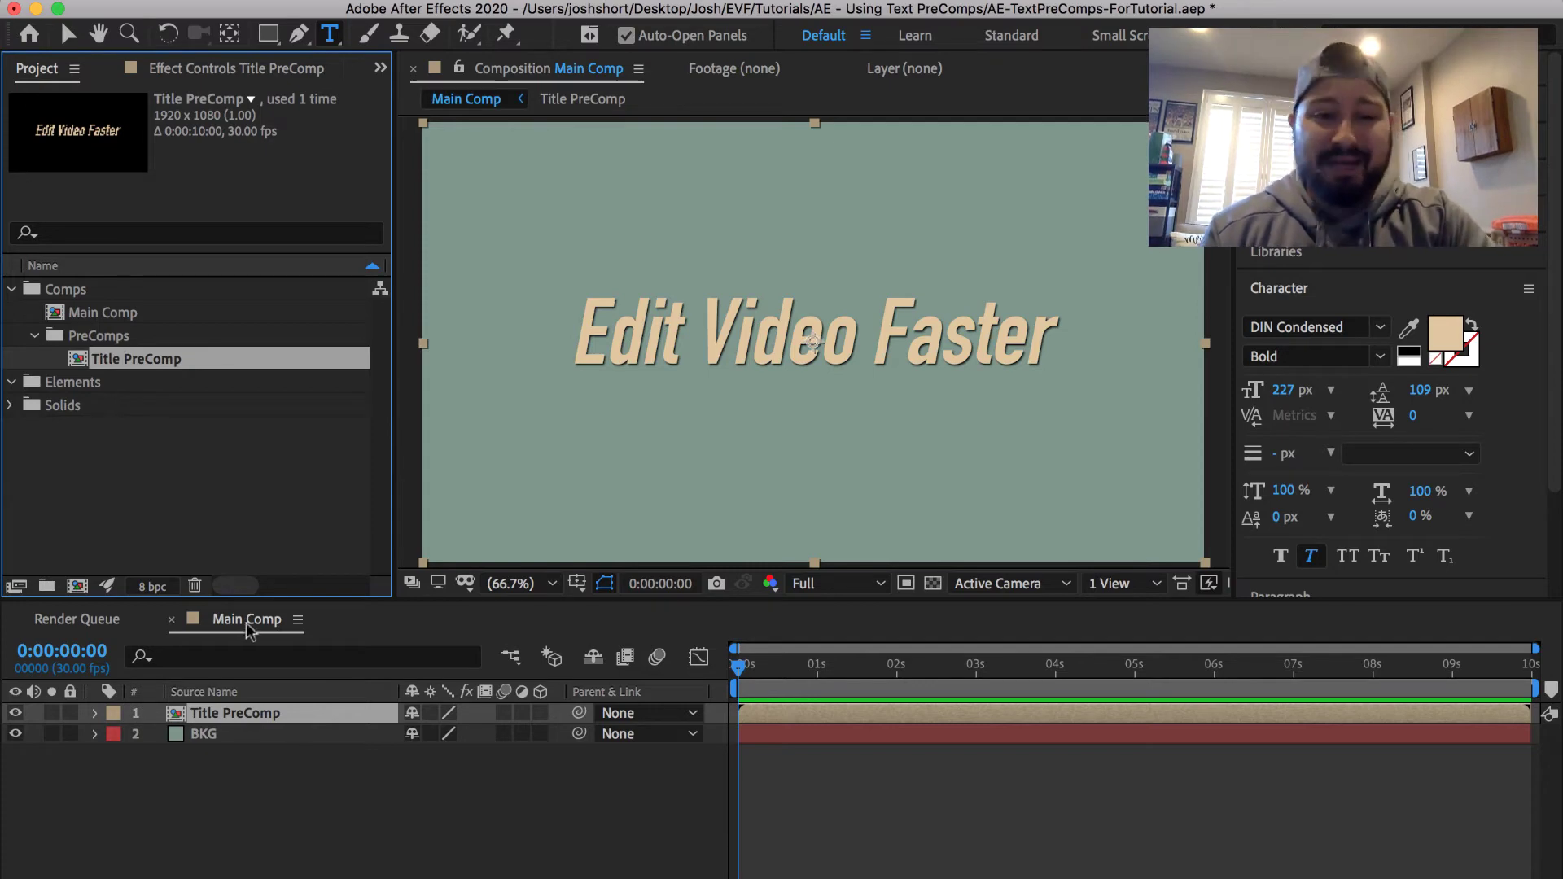
double_click(304, 711)
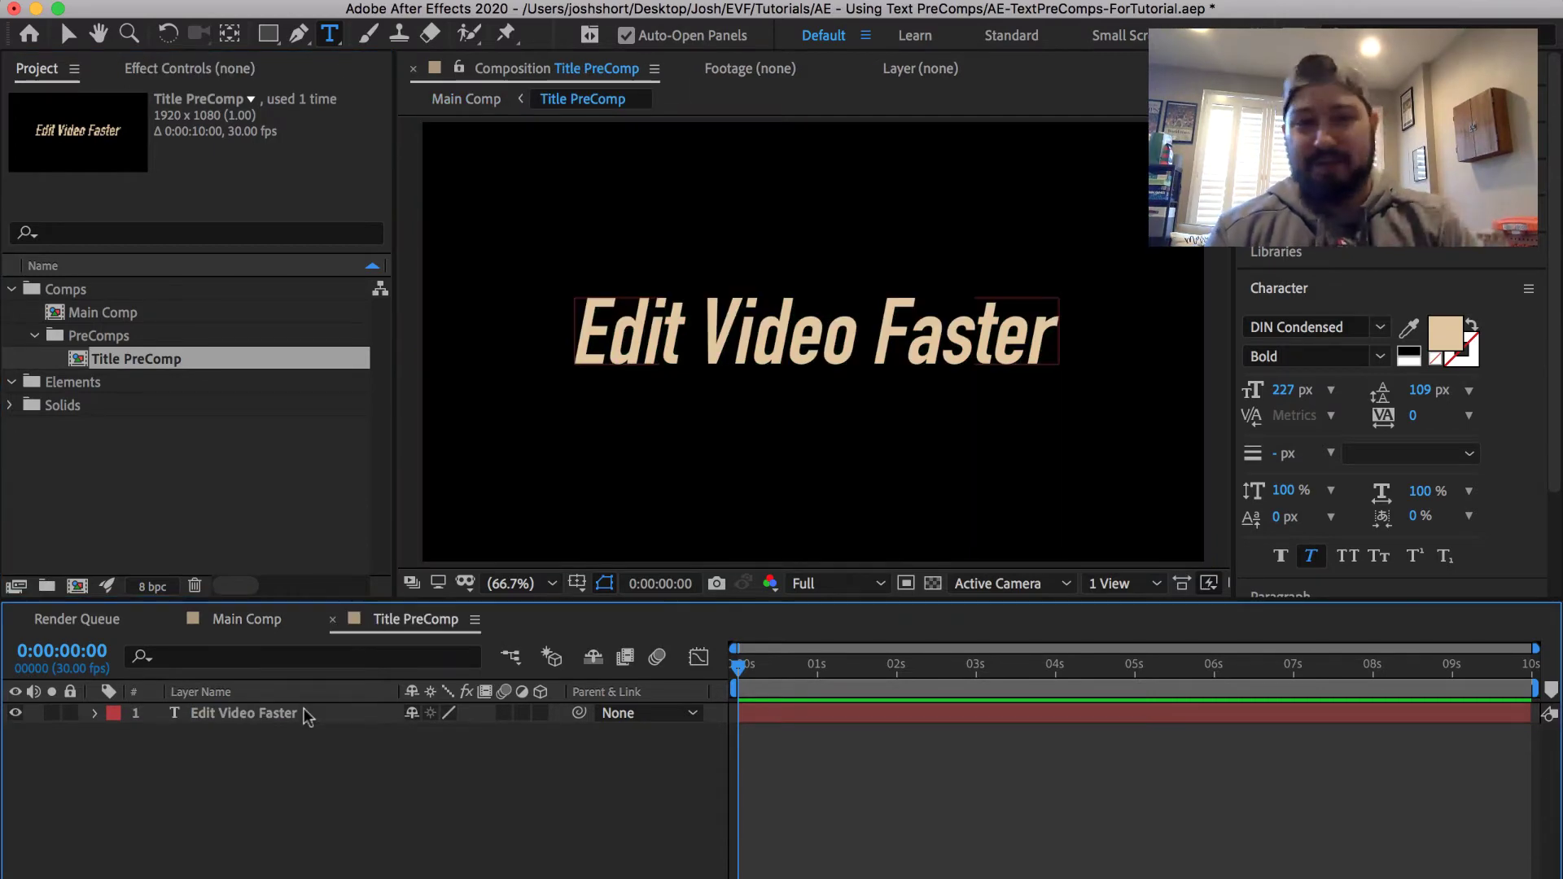
click(306, 745)
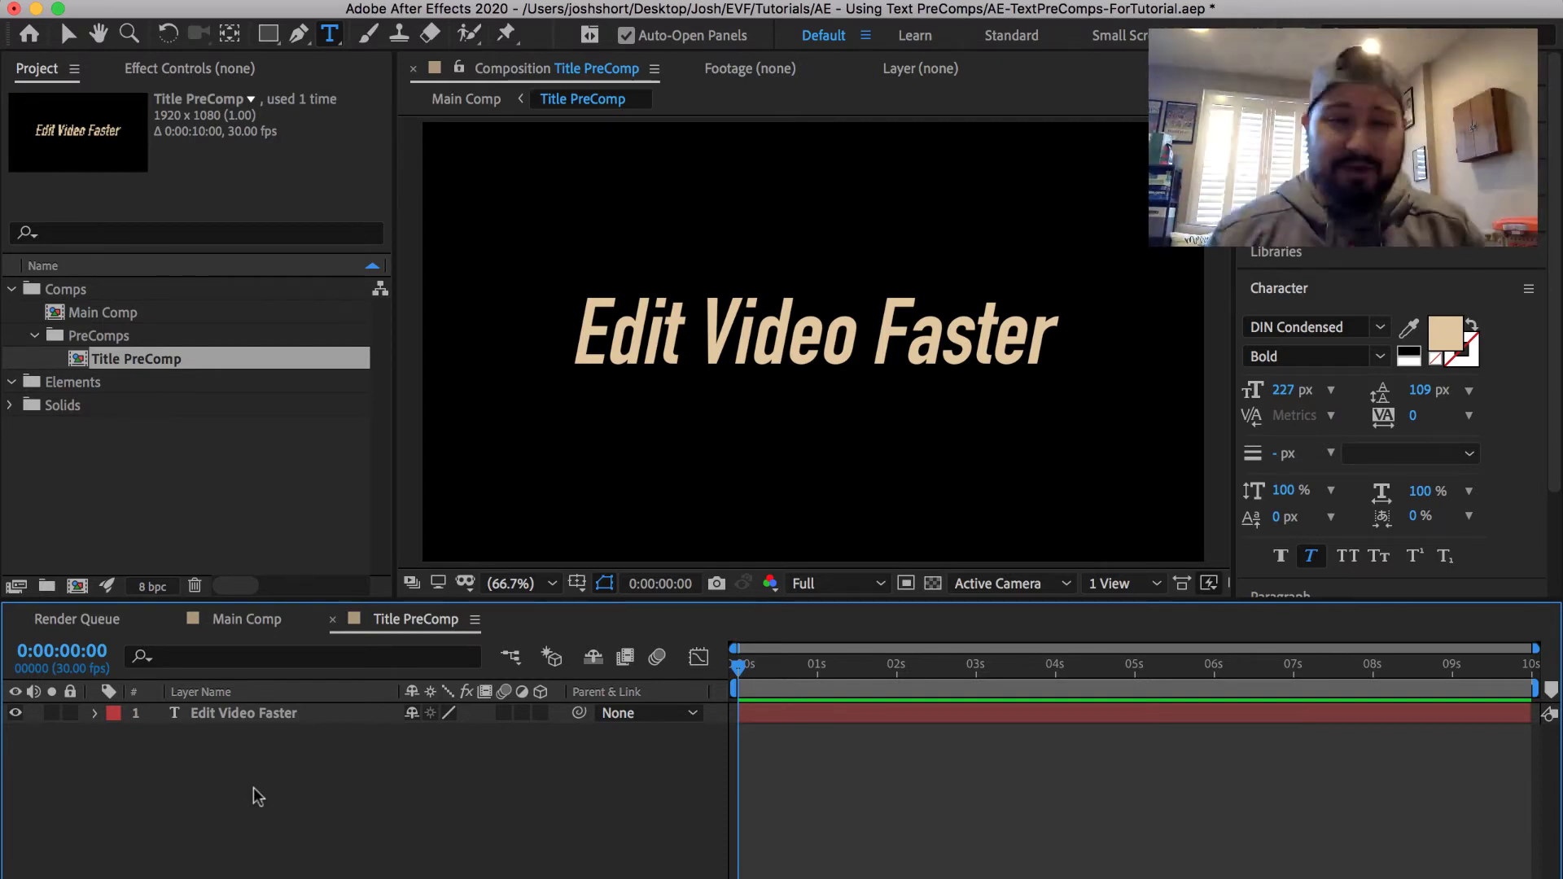
click(246, 619)
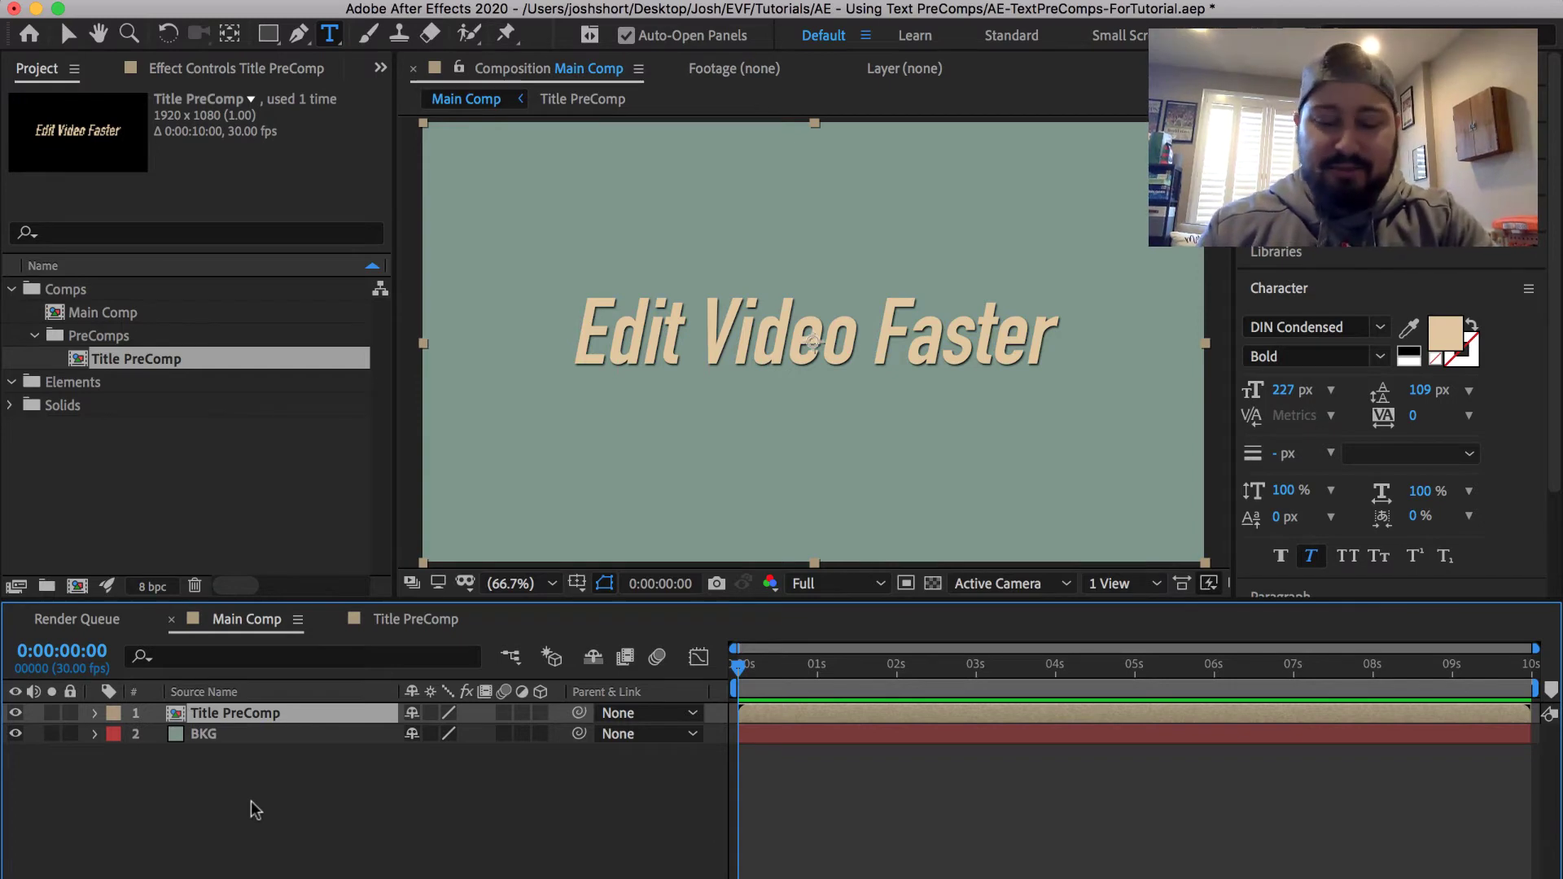
Step: Make four duplicates of the Title PreComp layer, showing Position and Scale, then collapse properties and deselect
key(super+d)
key(super+d)
key(super+d)
key(super+d)
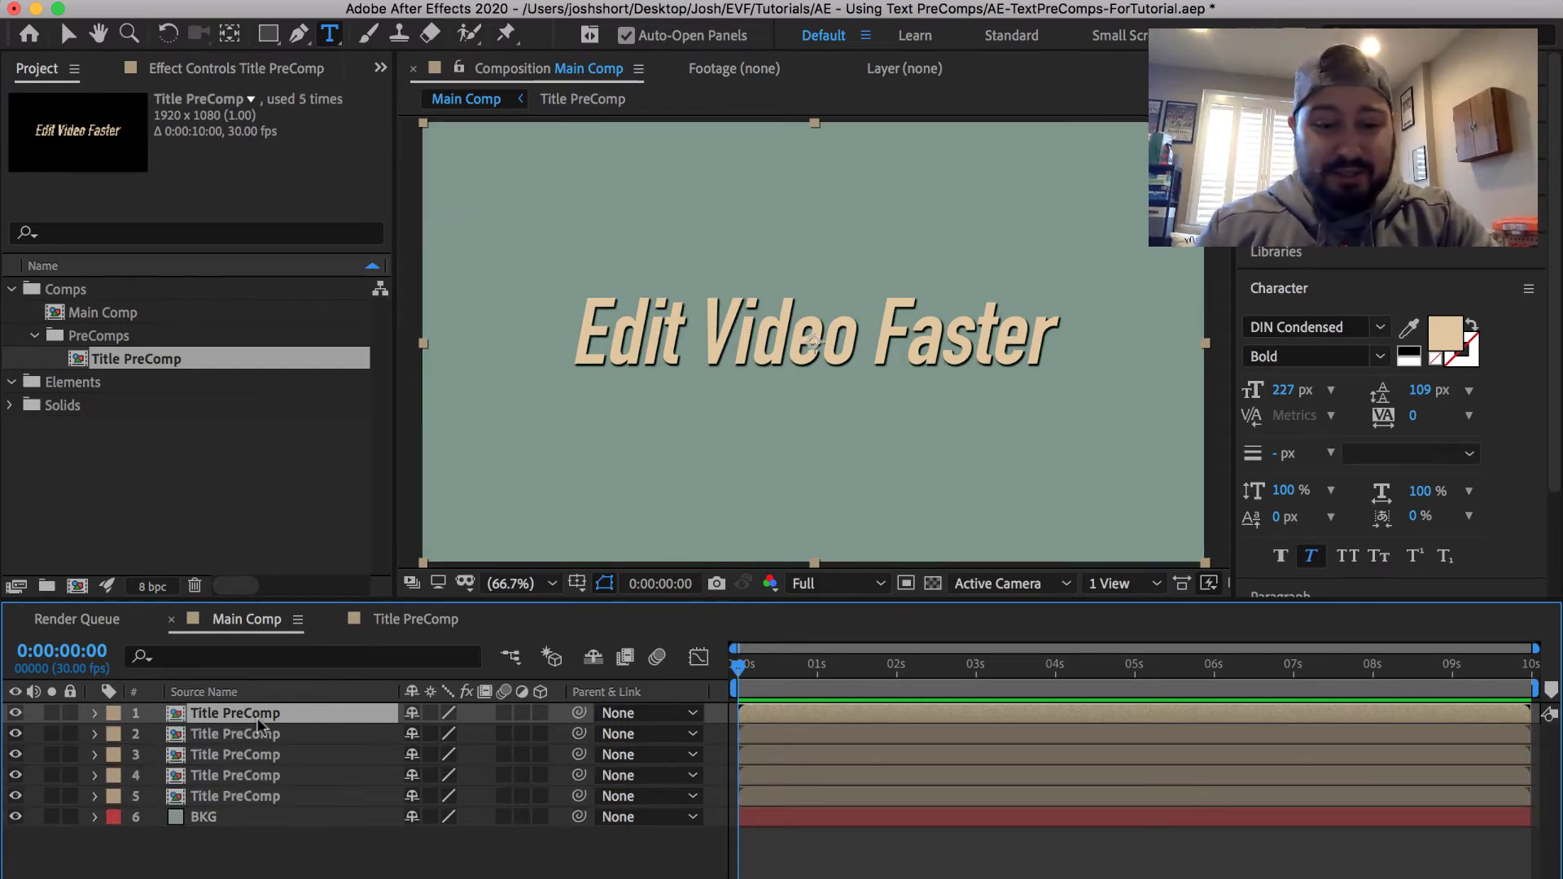
key(p)
key(shift+s)
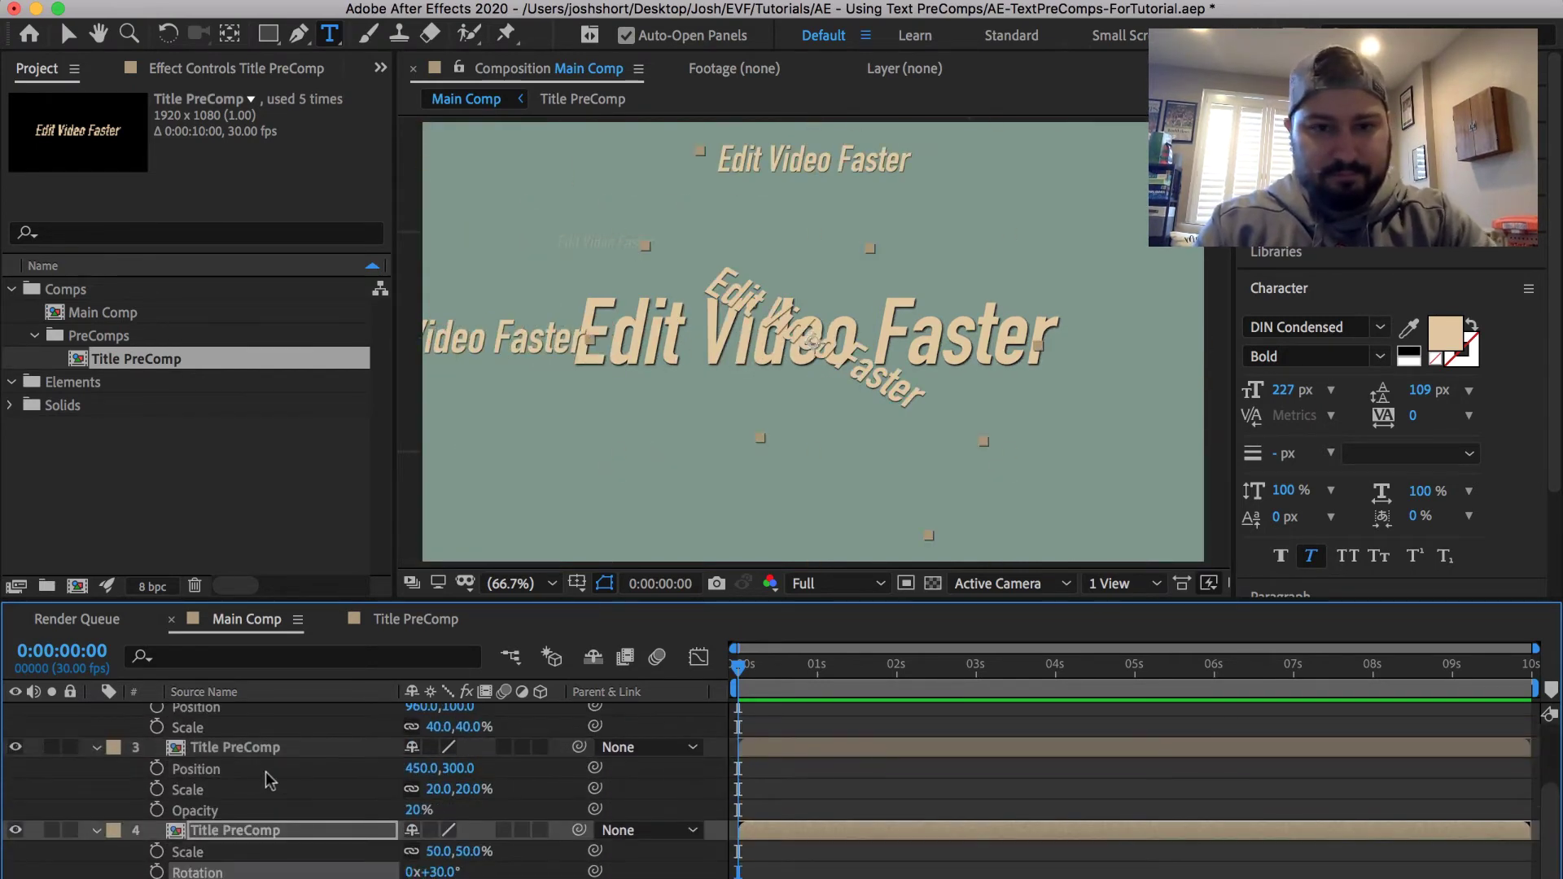
click(300, 831)
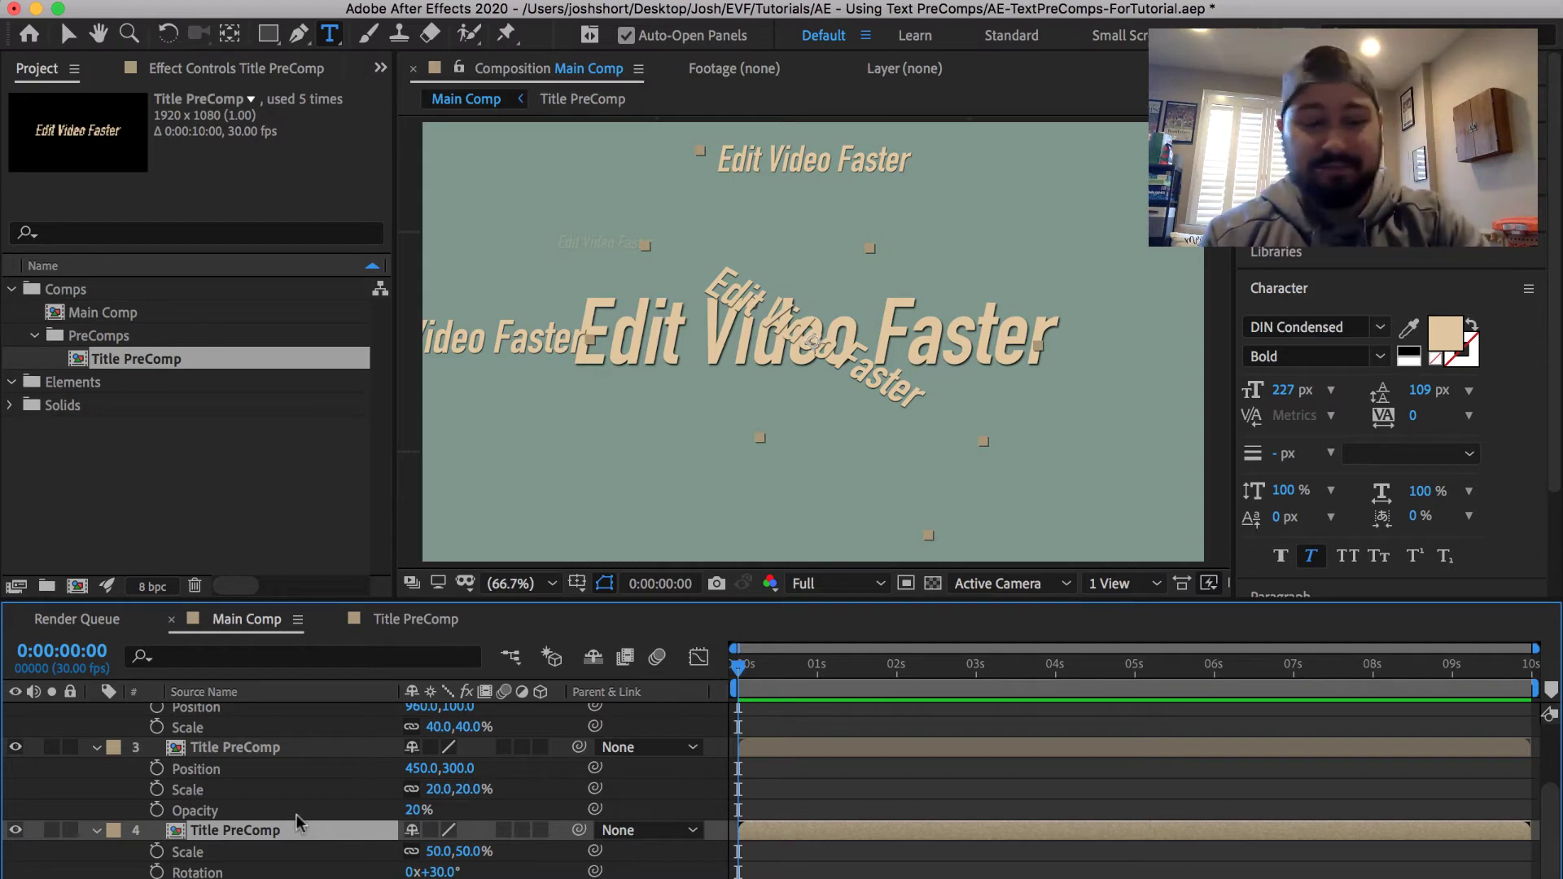
scroll(297, 814, up, 3)
key(super+a)
key(u)
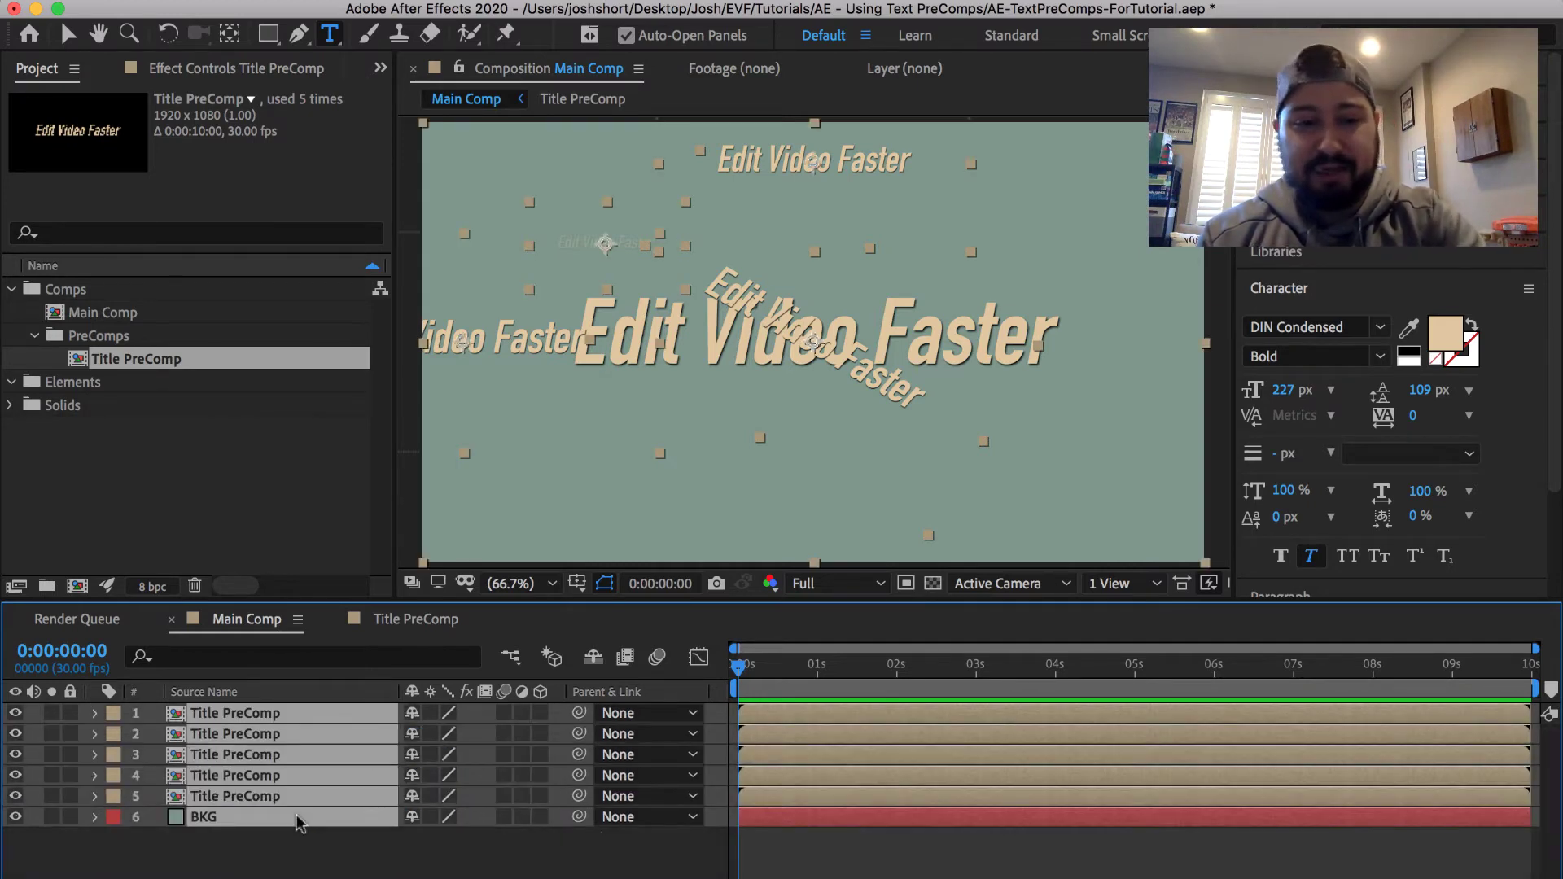
click(303, 870)
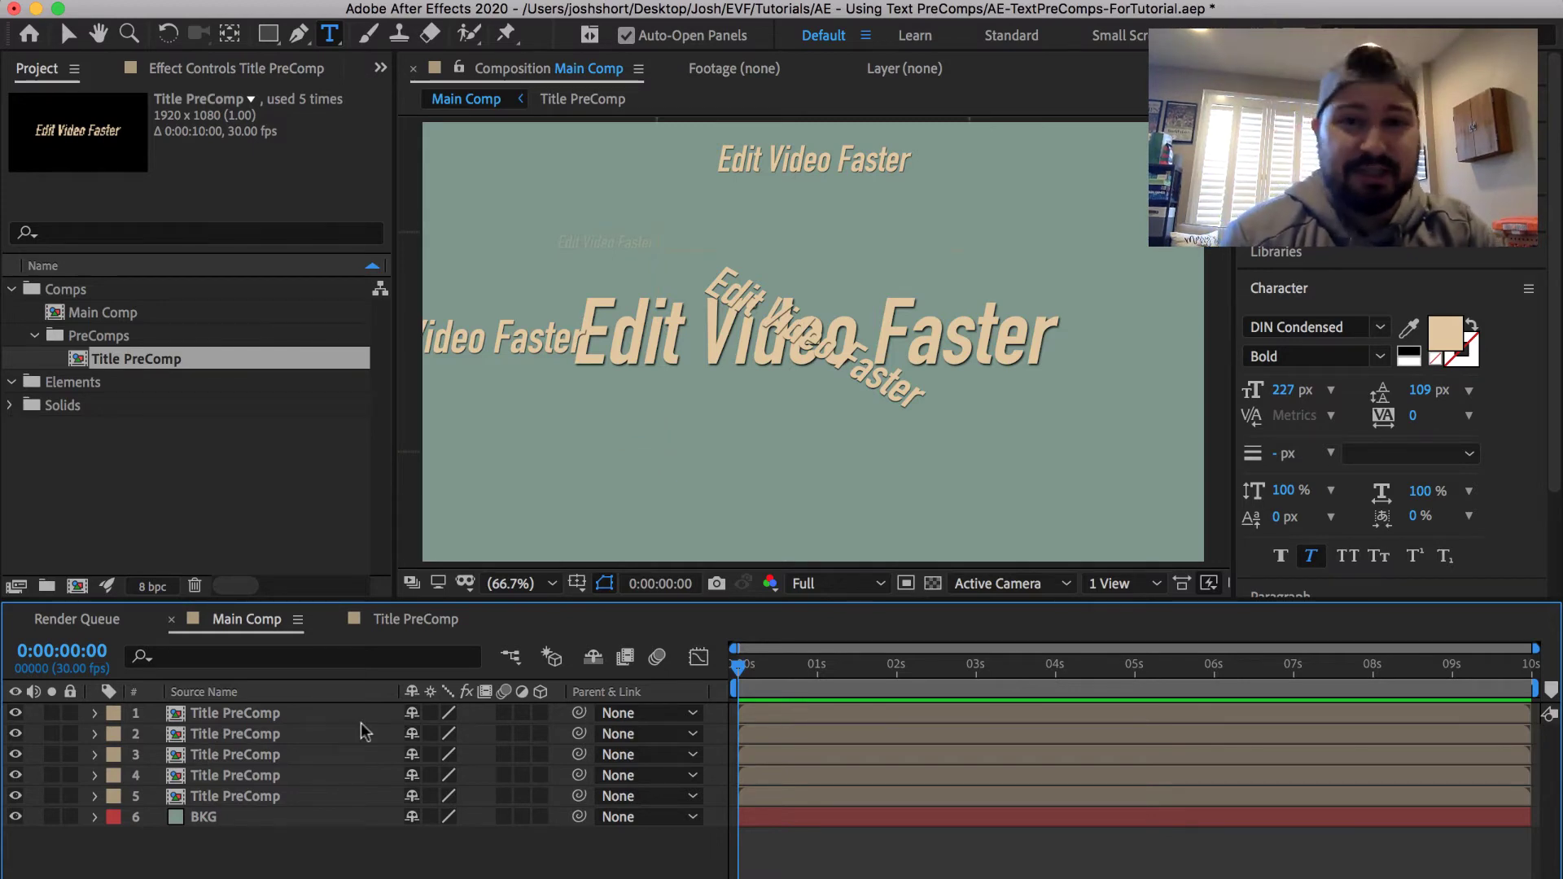
double_click(324, 712)
double_click(324, 712)
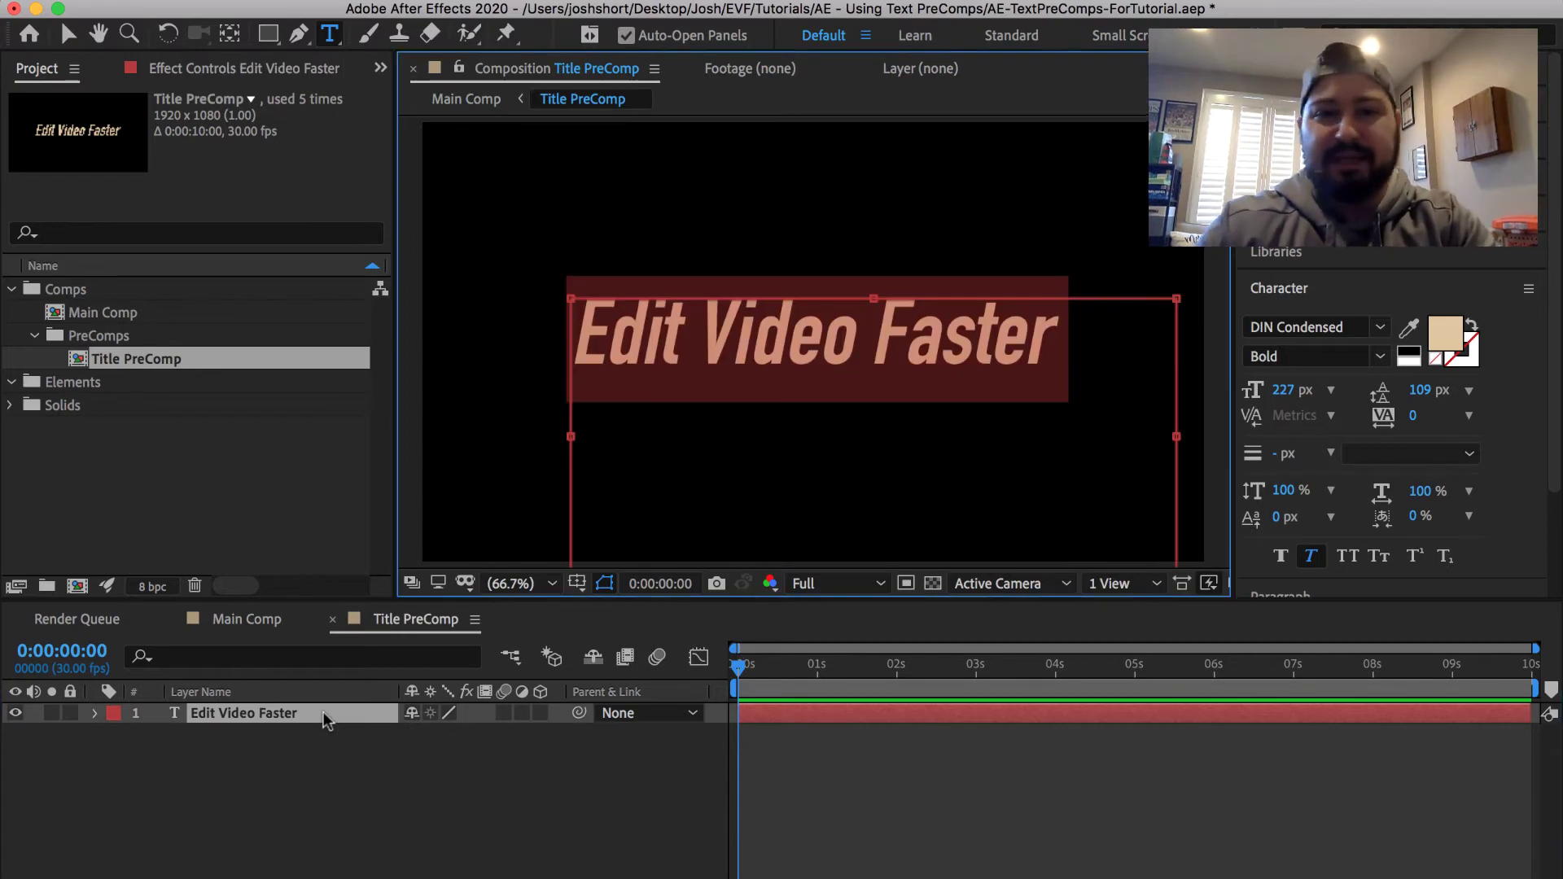
text(www.editvideo)
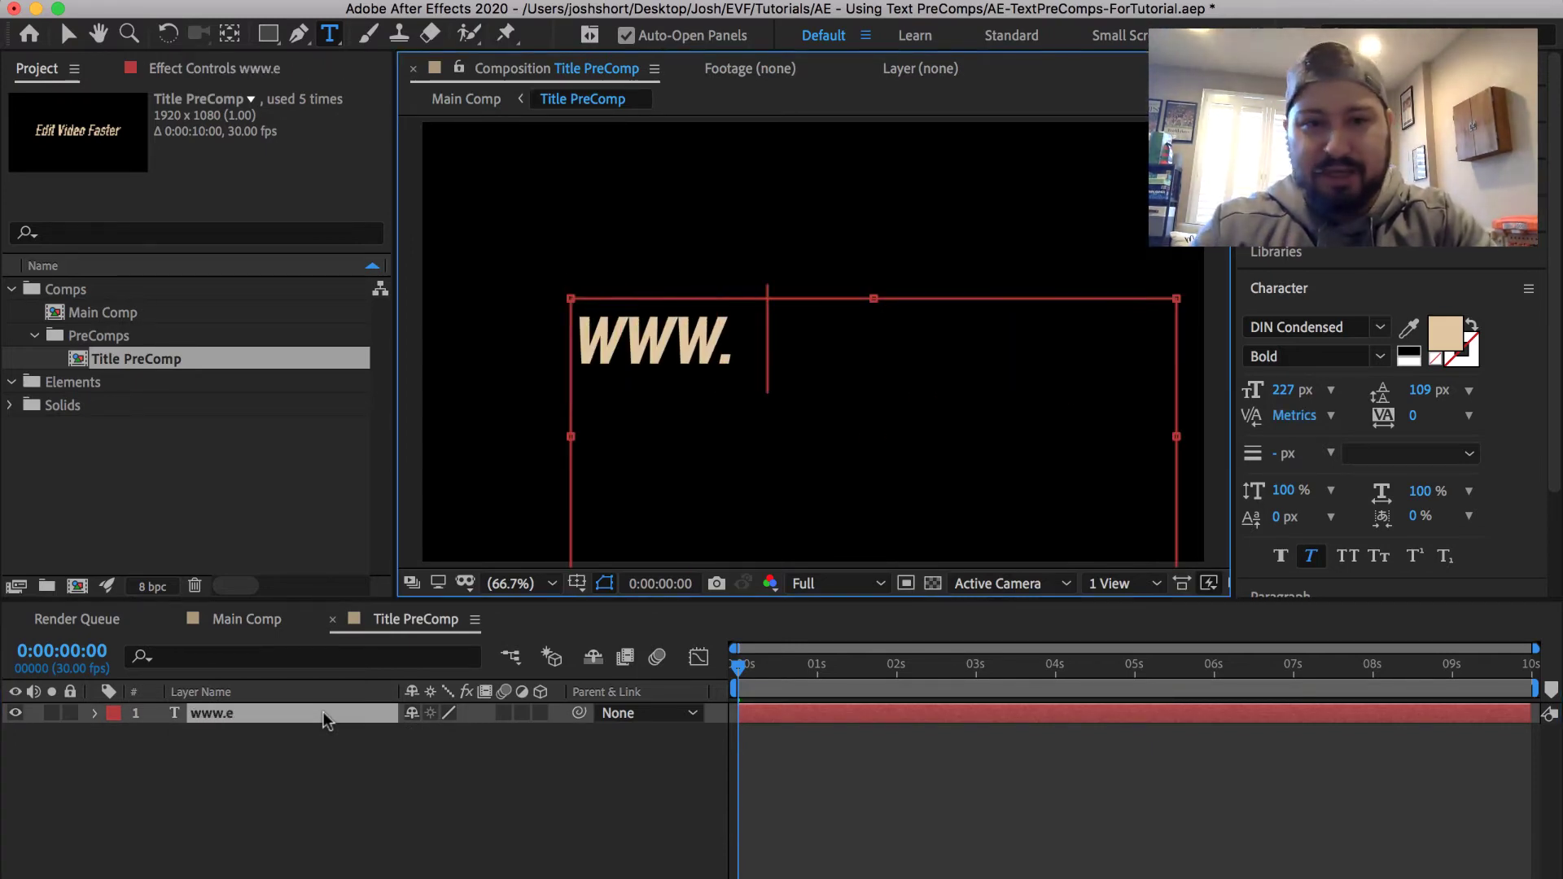
text(faster.com)
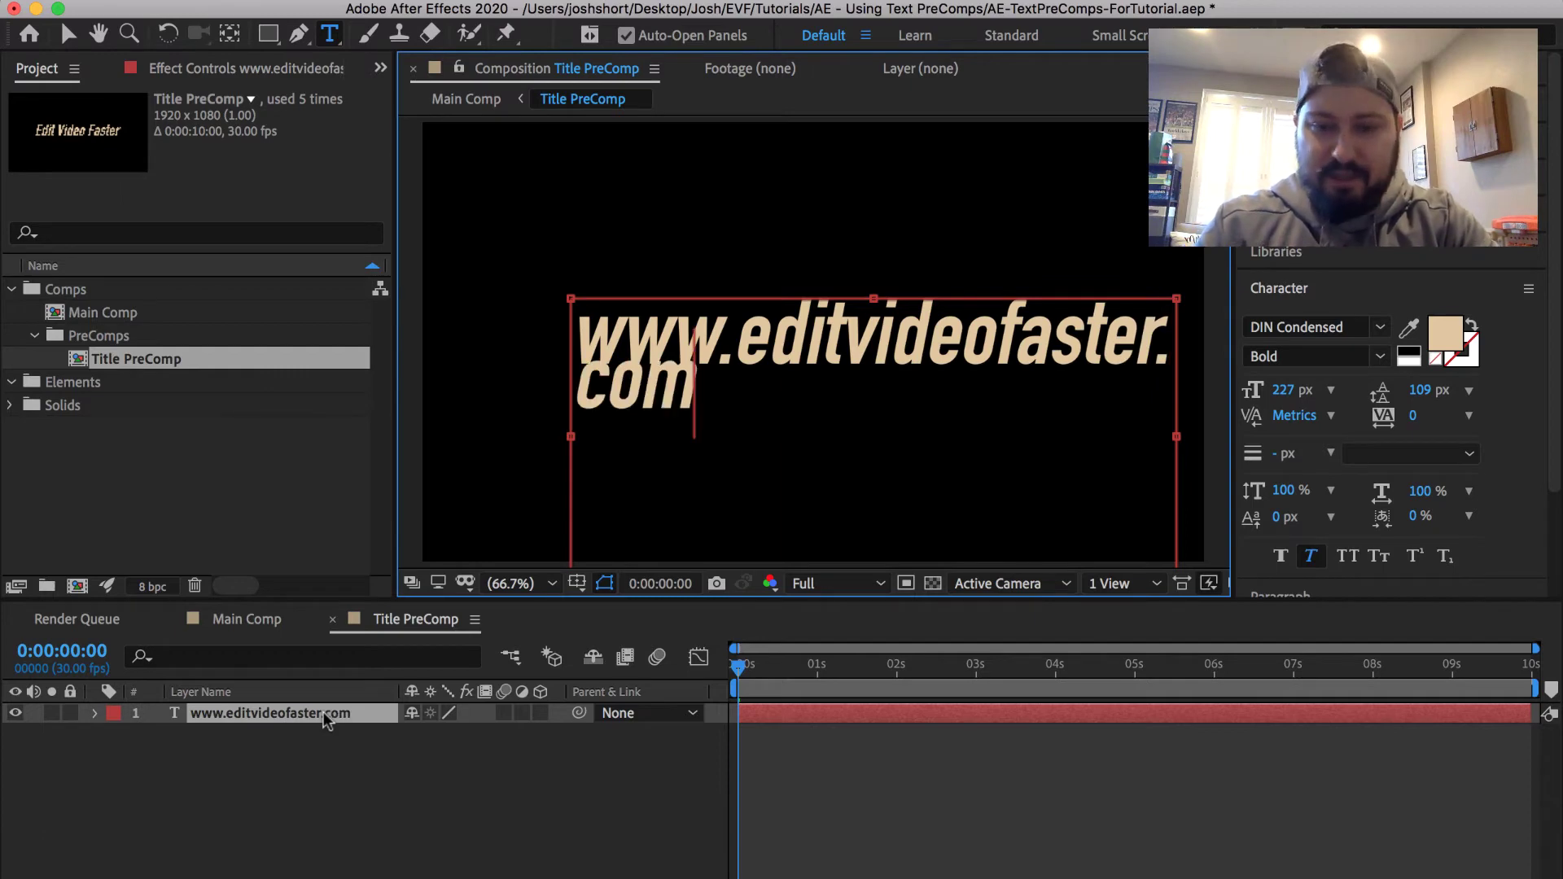
key(super+a)
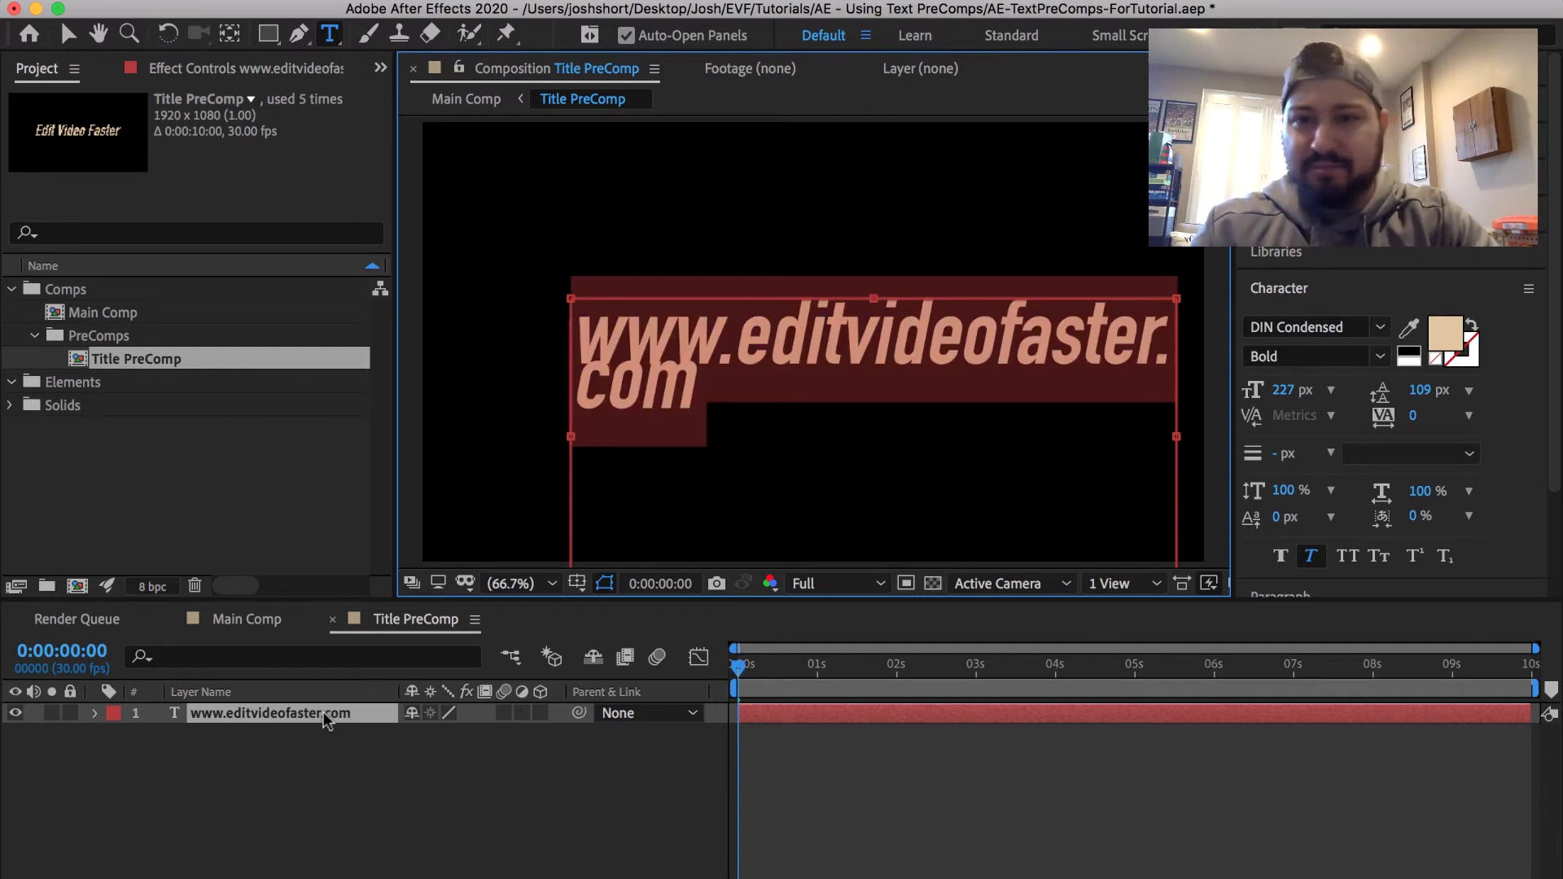
click(1281, 389)
text(150)
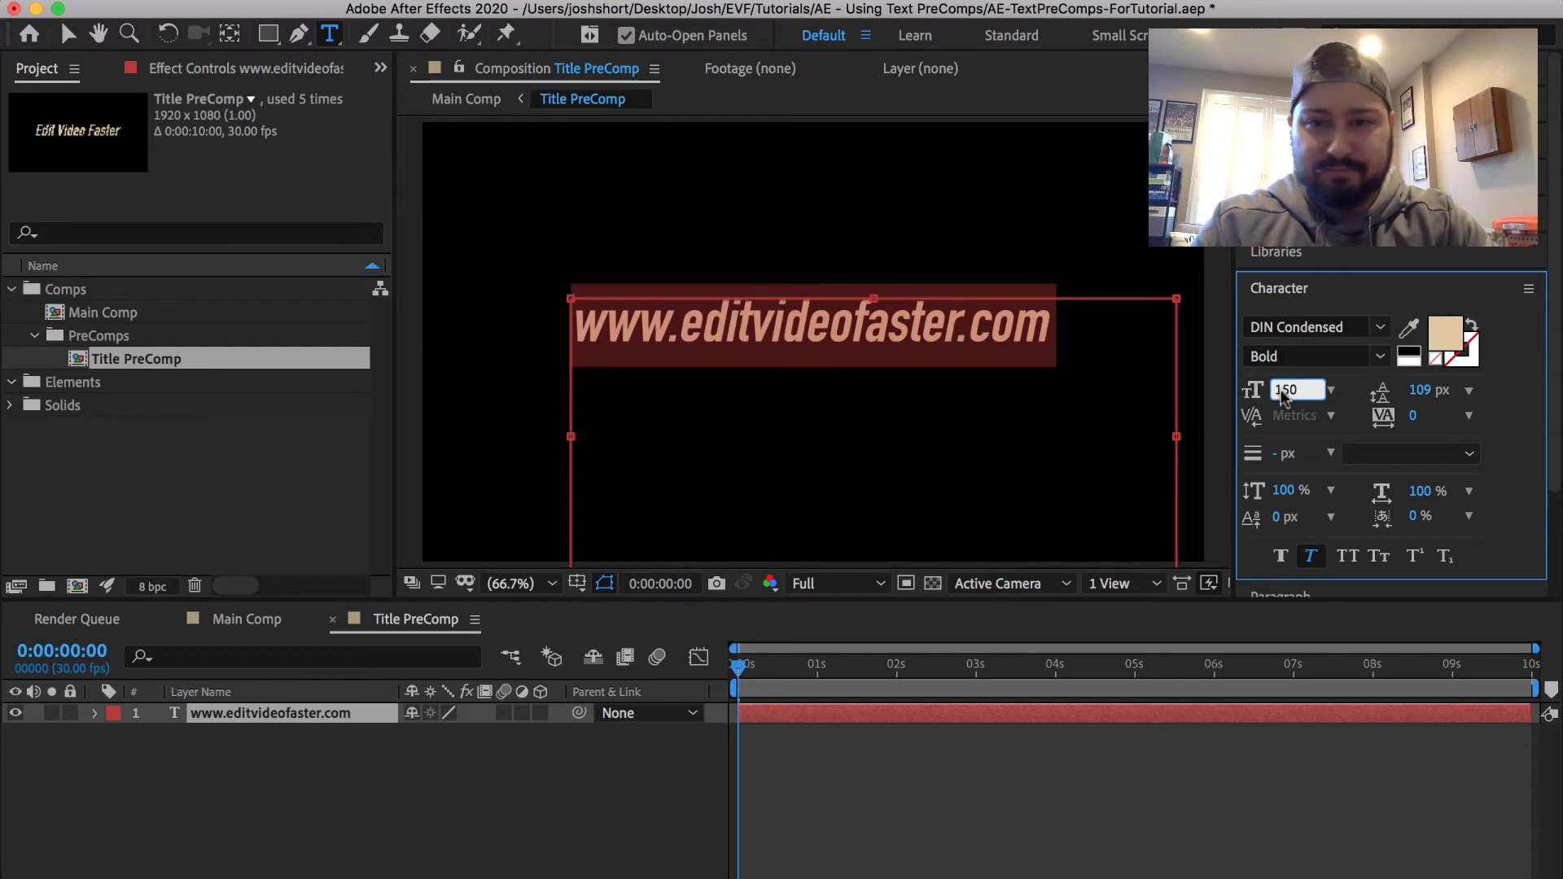
click(505, 754)
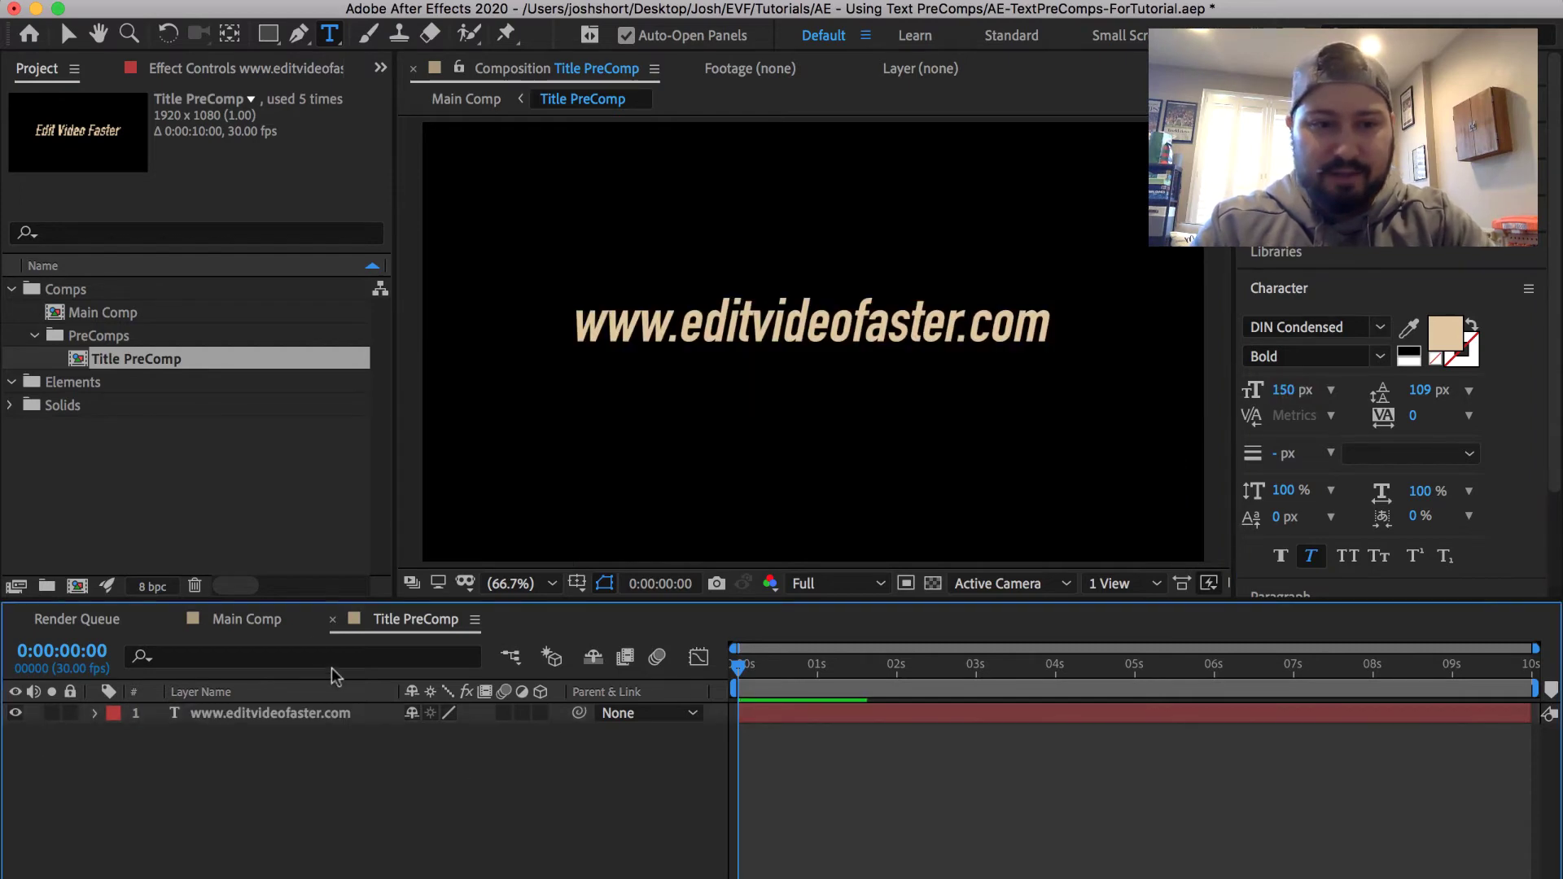
Step: In Main Comp, delete title copies 1 through 4, keeping a single URL title
click(261, 627)
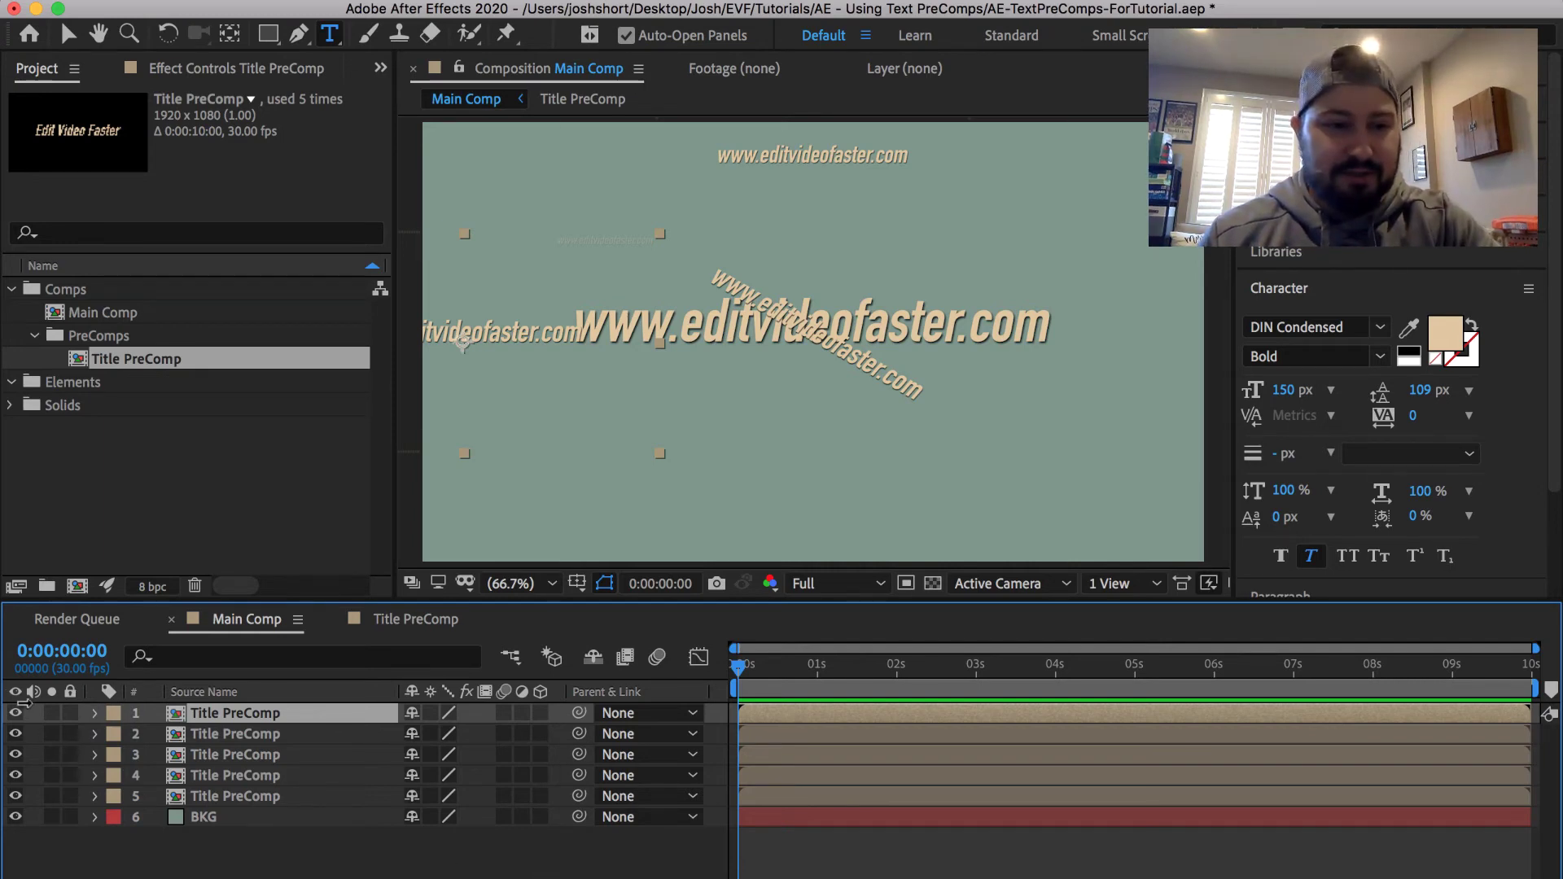
shift+click(218, 774)
key(Delete)
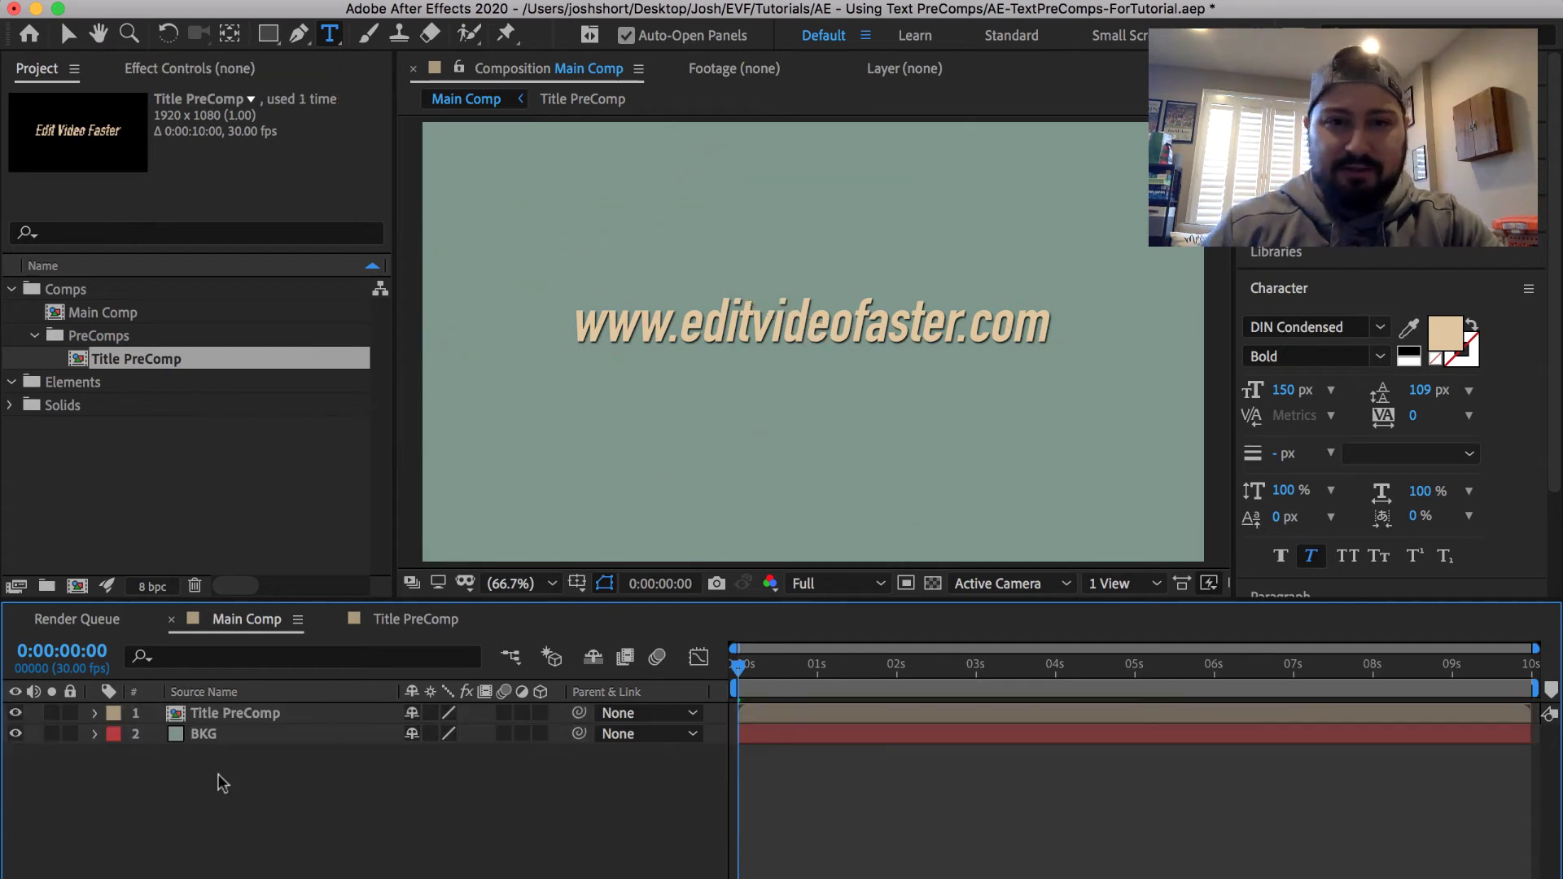
Step: Duplicate the Title PreComp composition and add Title PreComp 2 to Main Comp as the top layer
click(223, 714)
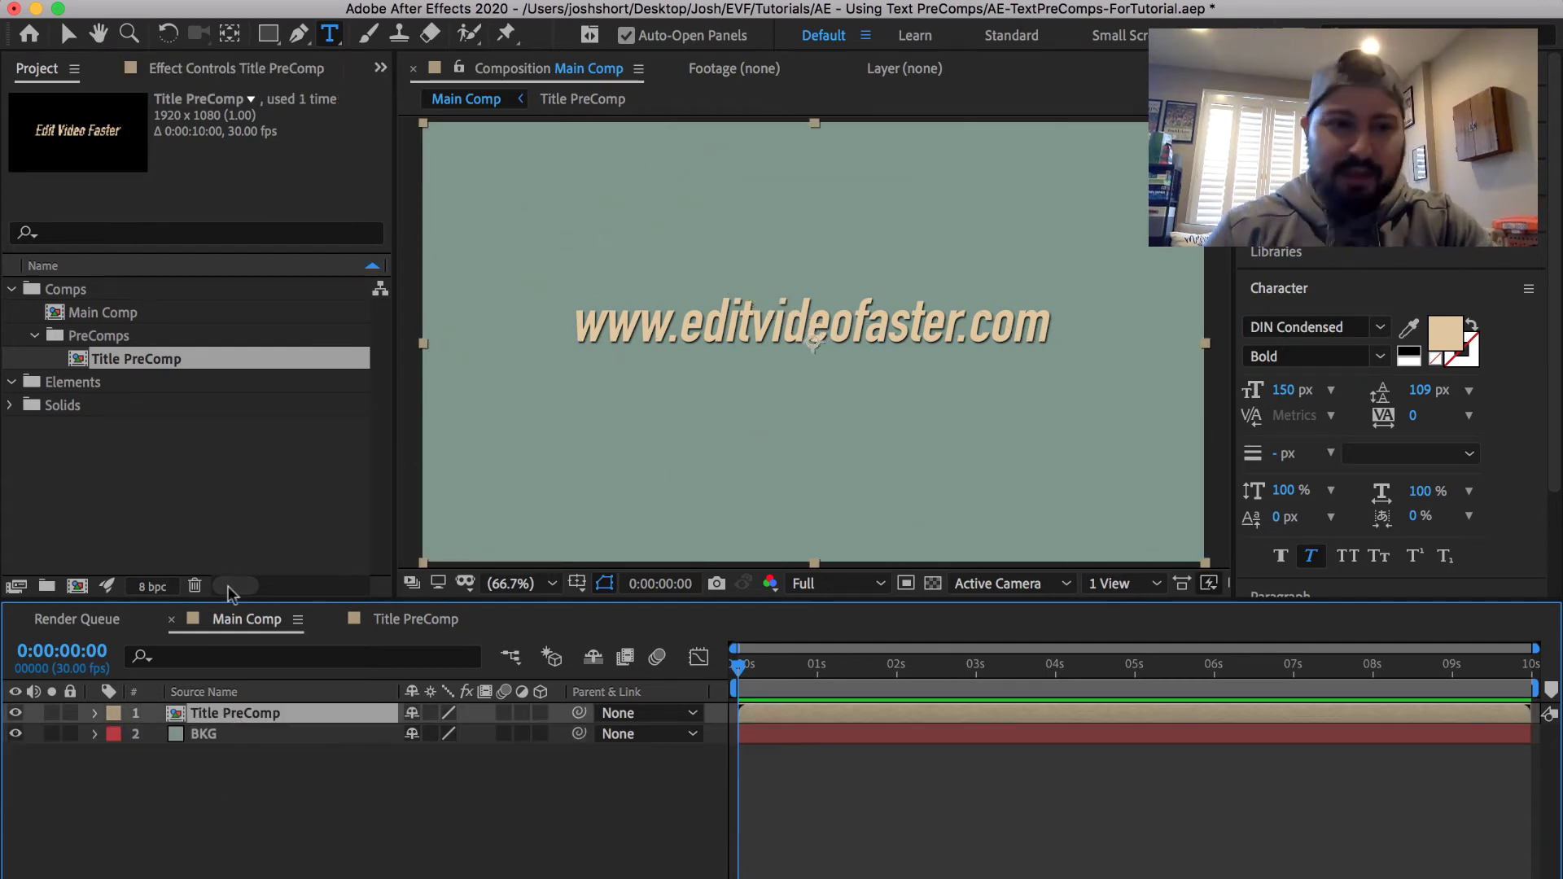
click(164, 363)
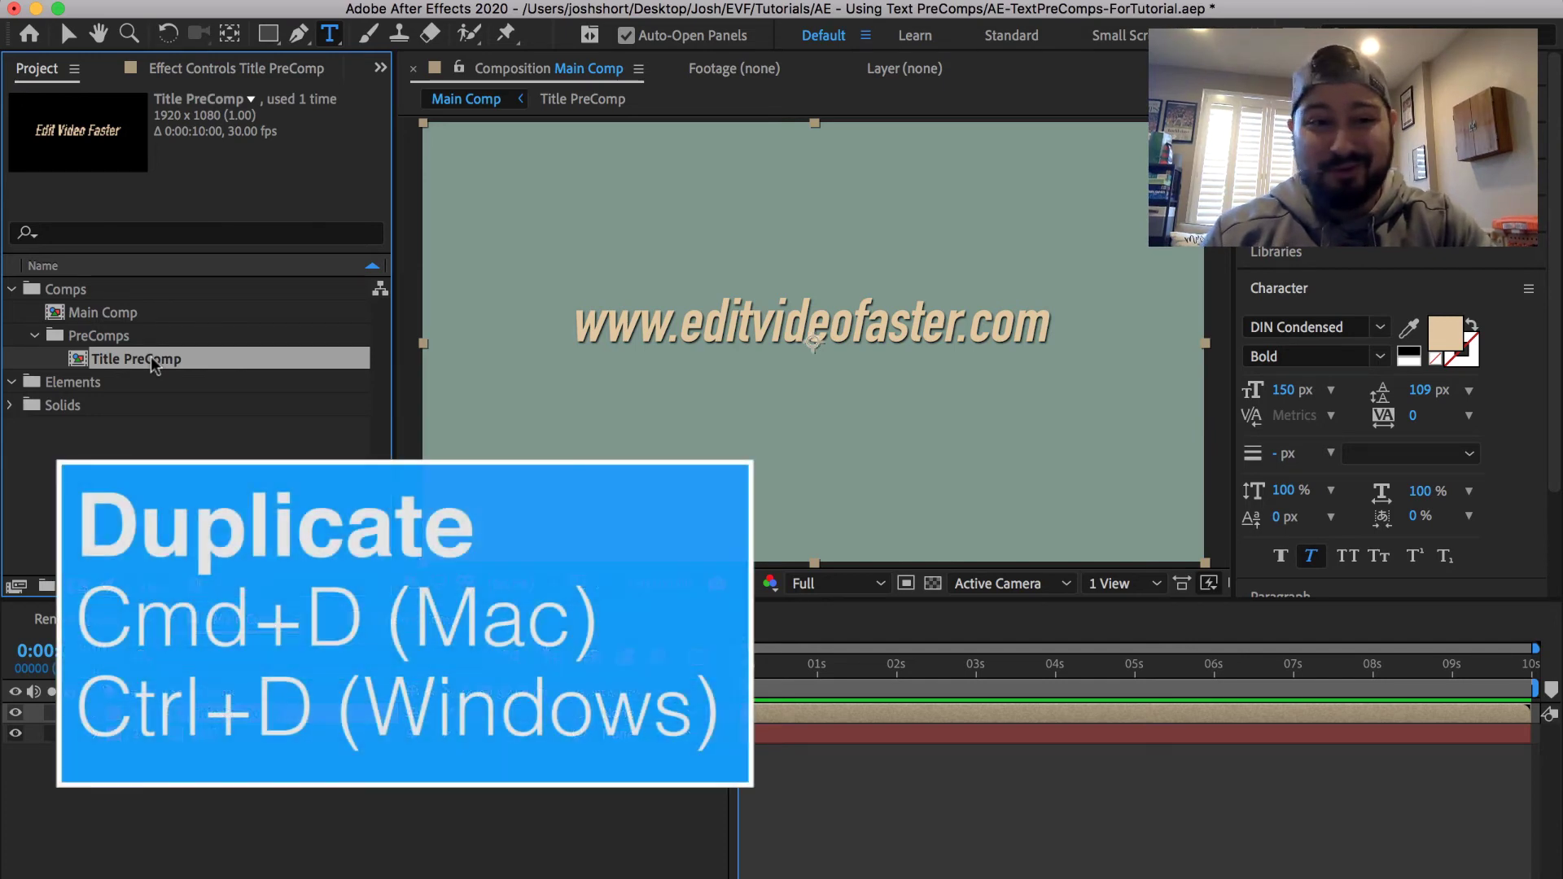
key(super+d)
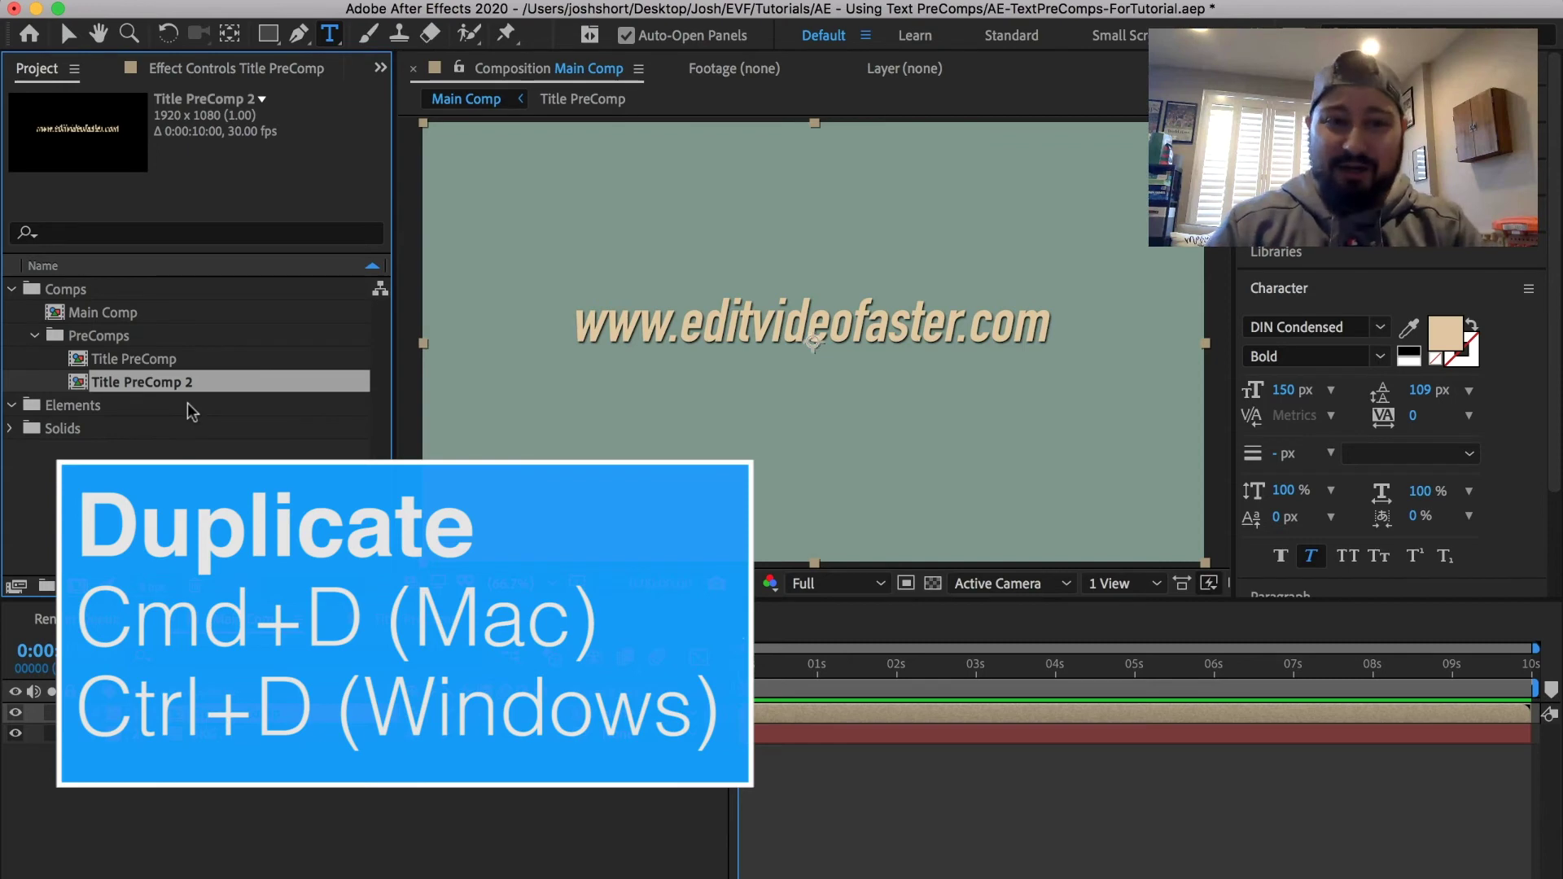
drag(88, 386, 252, 705)
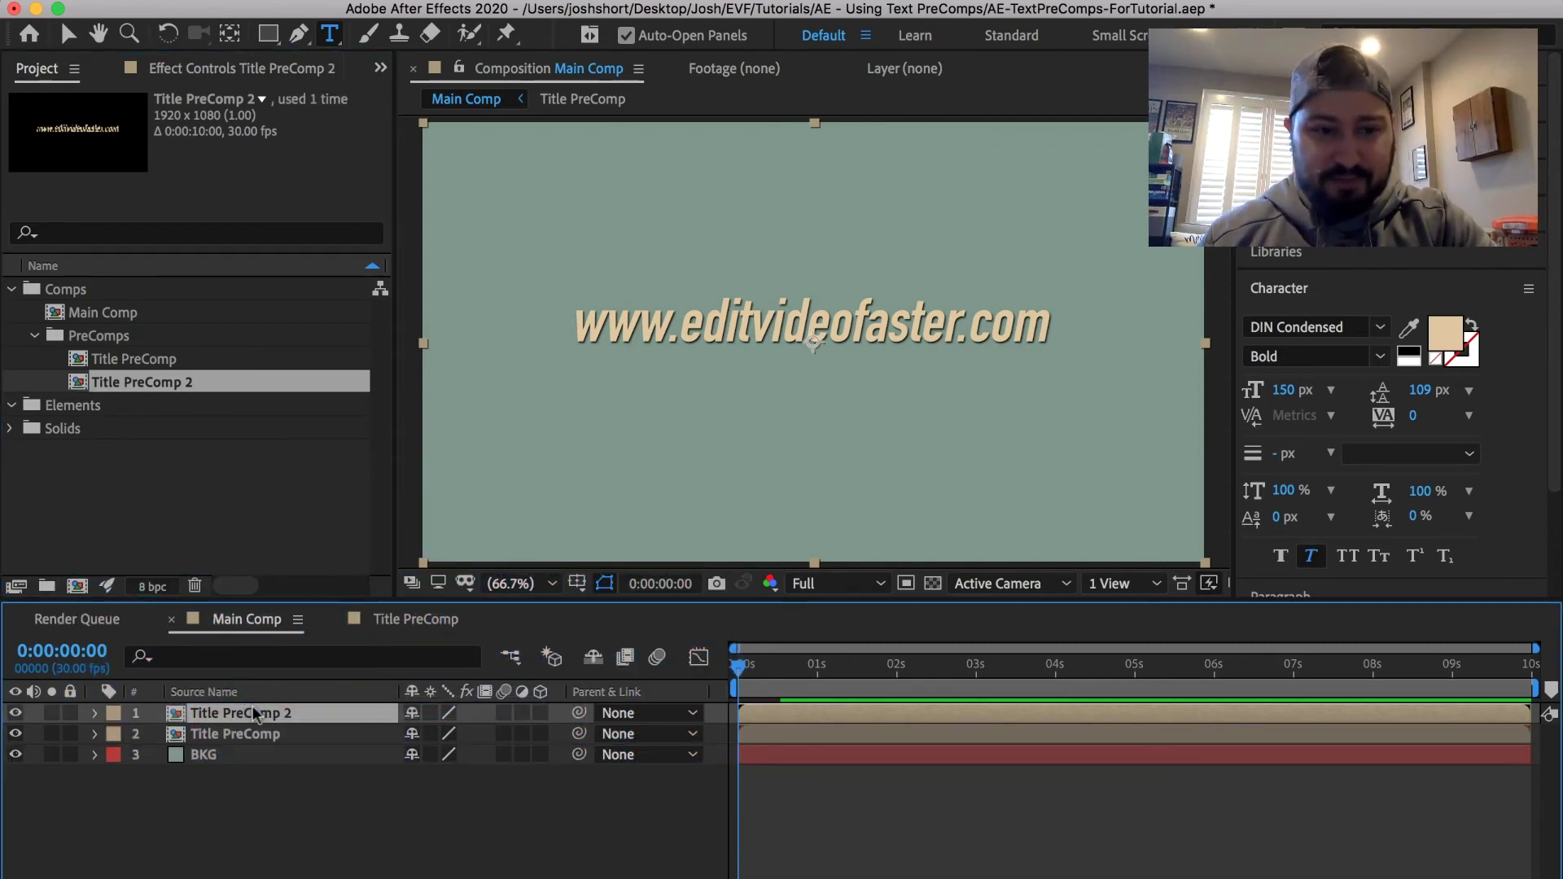
Step: Inside Title PreComp 2, replace the URL text with 'Edit Video Faster'
double_click(251, 706)
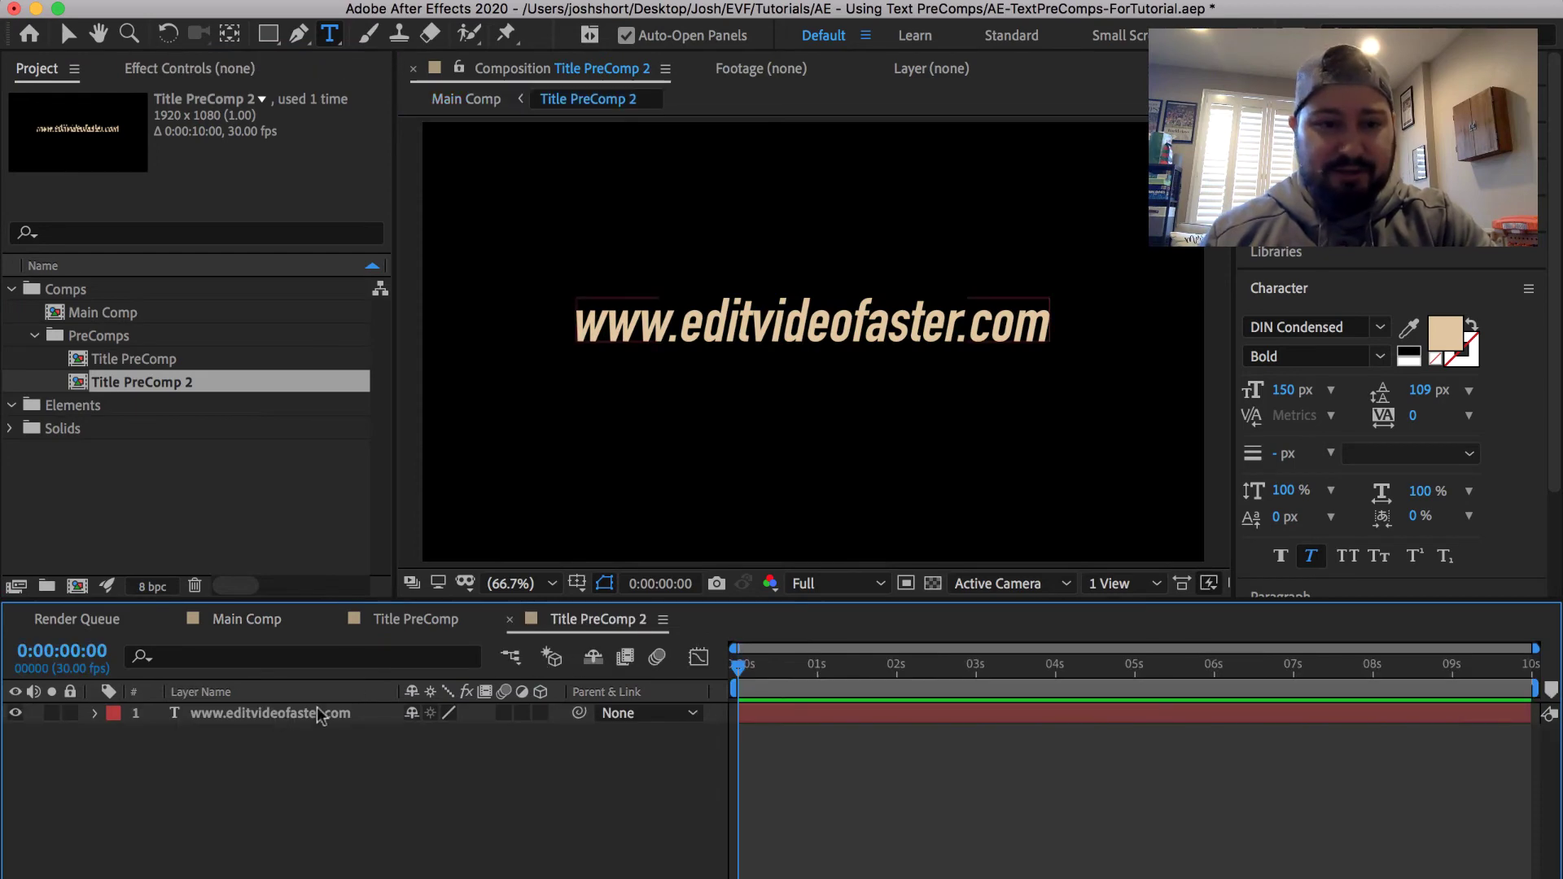
double_click(309, 711)
text(Edit V)
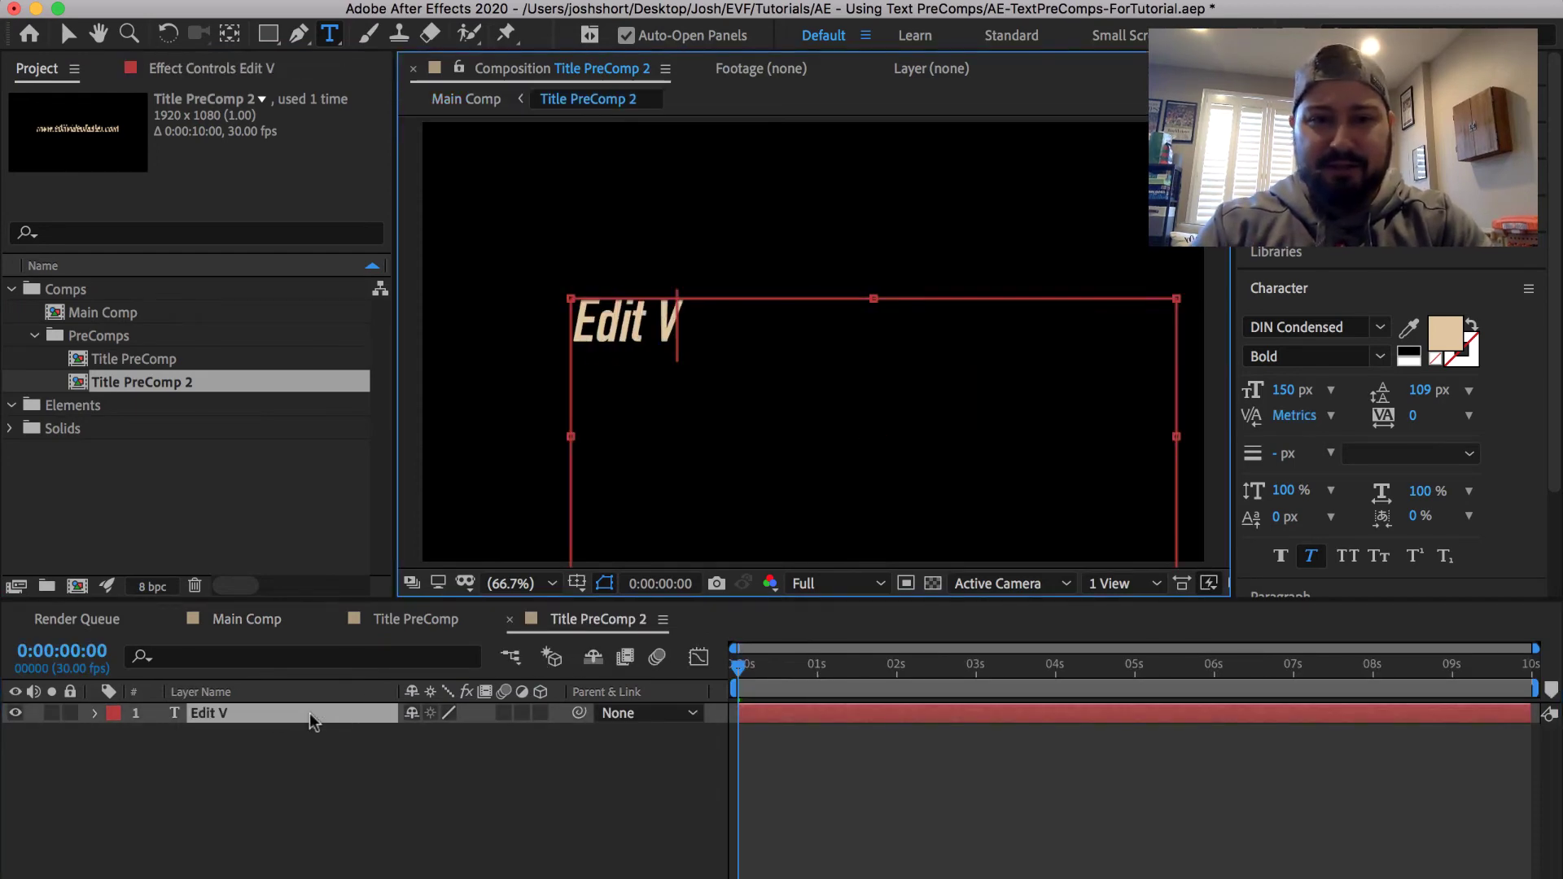
text(ideo Faster)
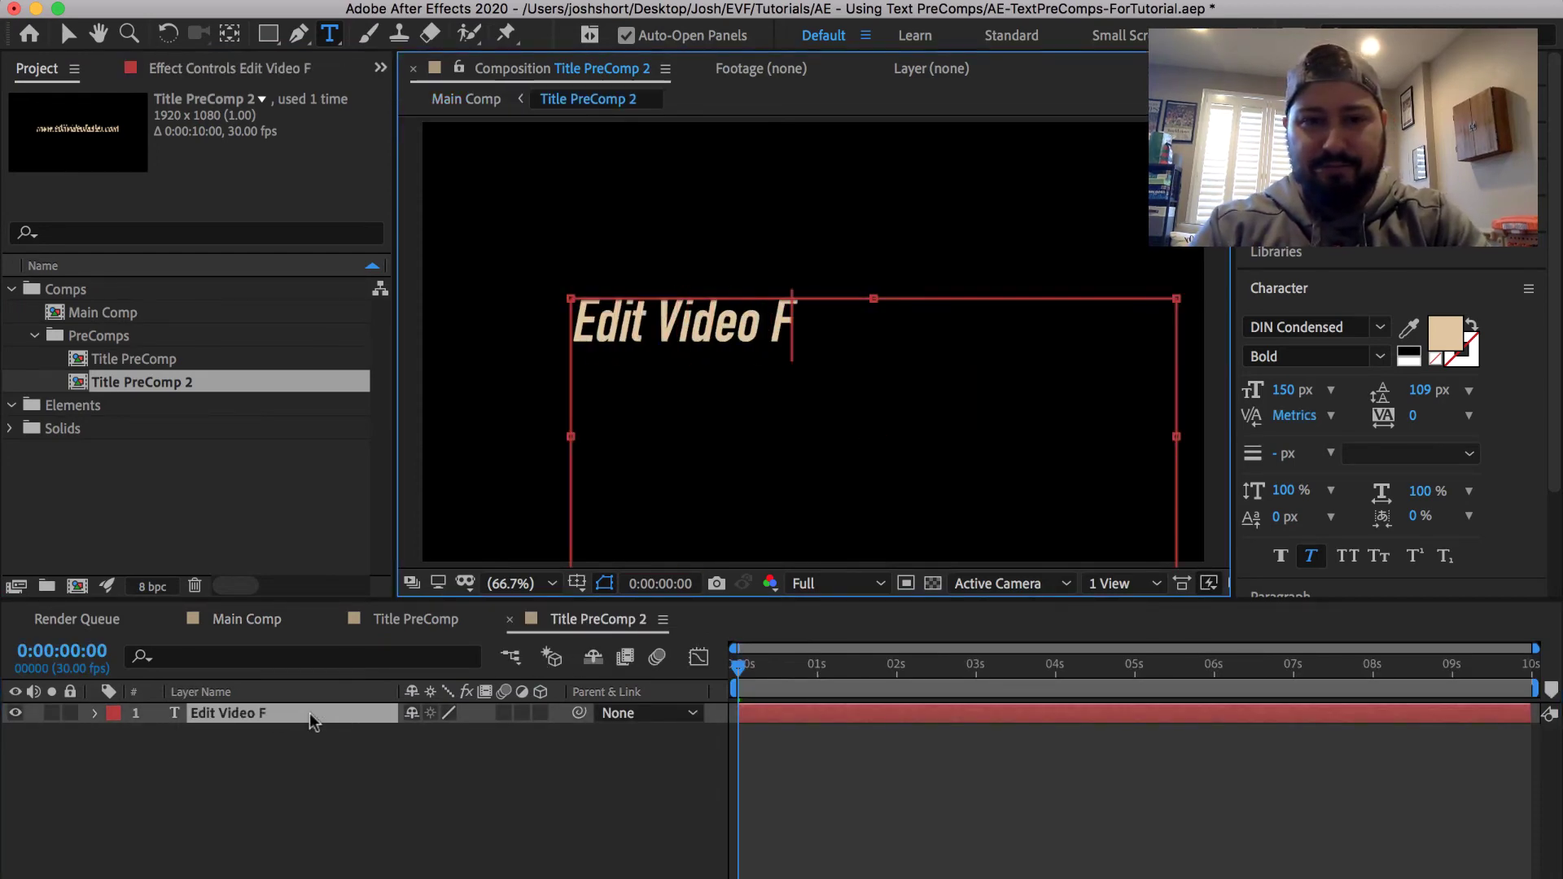
click(314, 770)
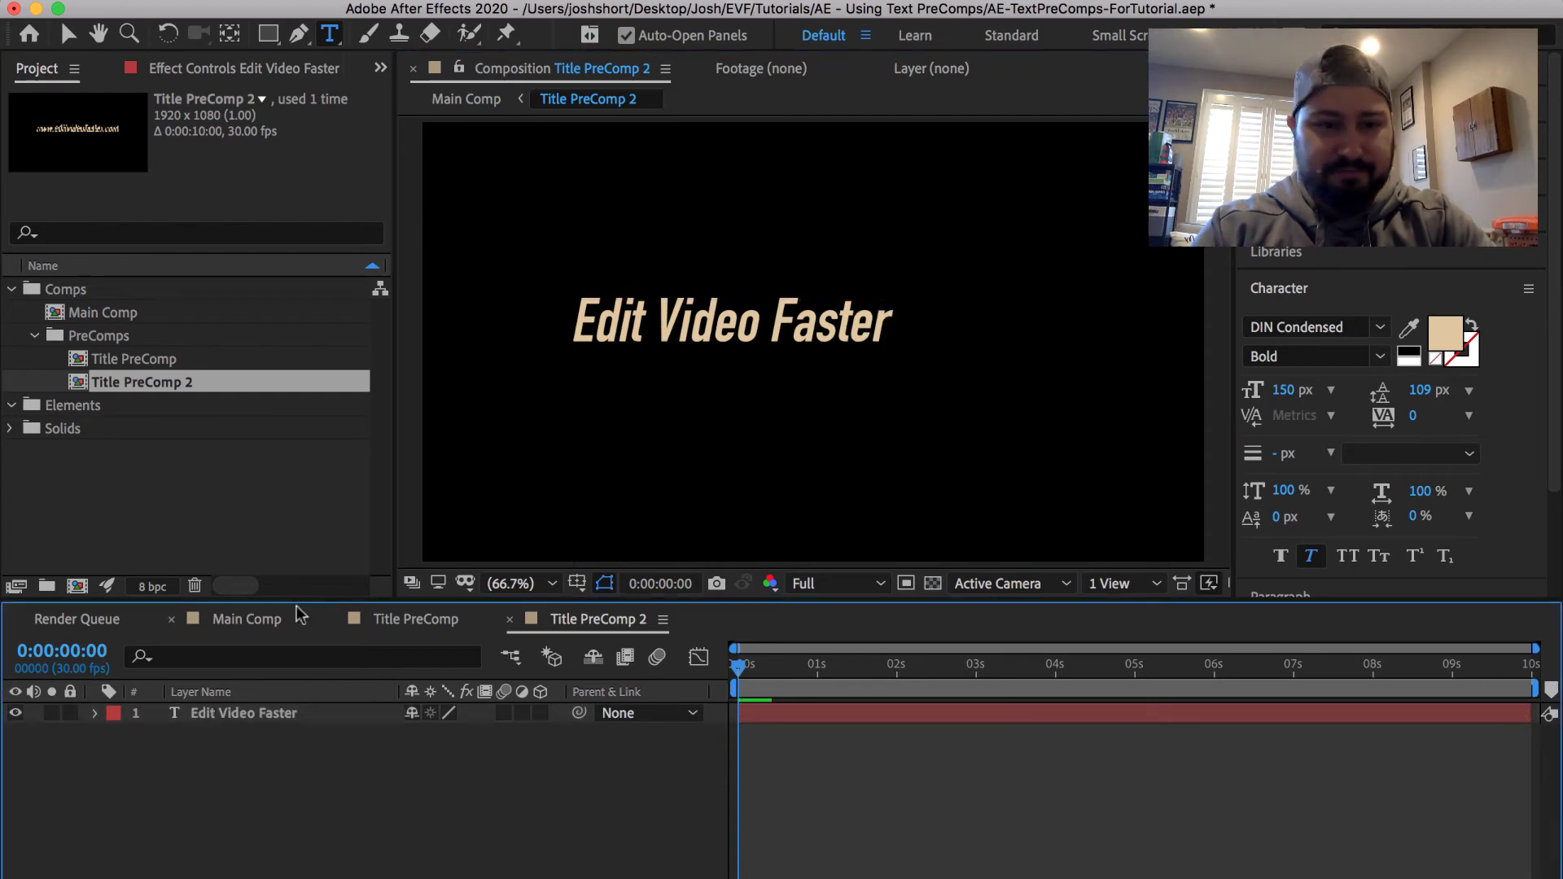
Step: Move the Edit Video Faster layer up above the URL line in Main Comp, then show Effects & Presets
click(240, 619)
click(272, 714)
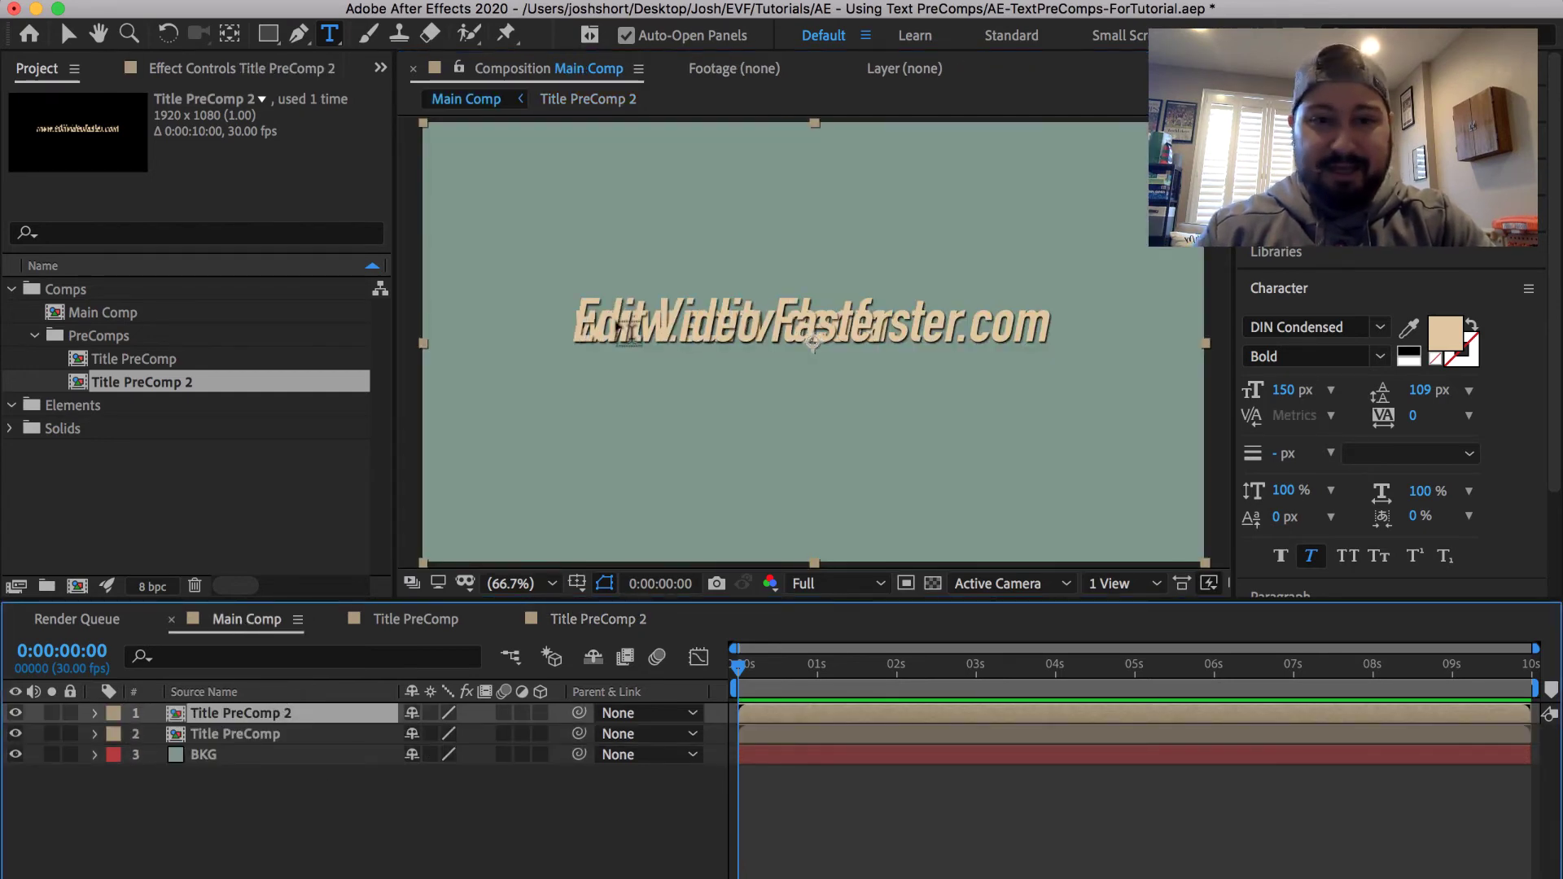
key(v)
click(631, 329)
drag(631, 330, 708, 270)
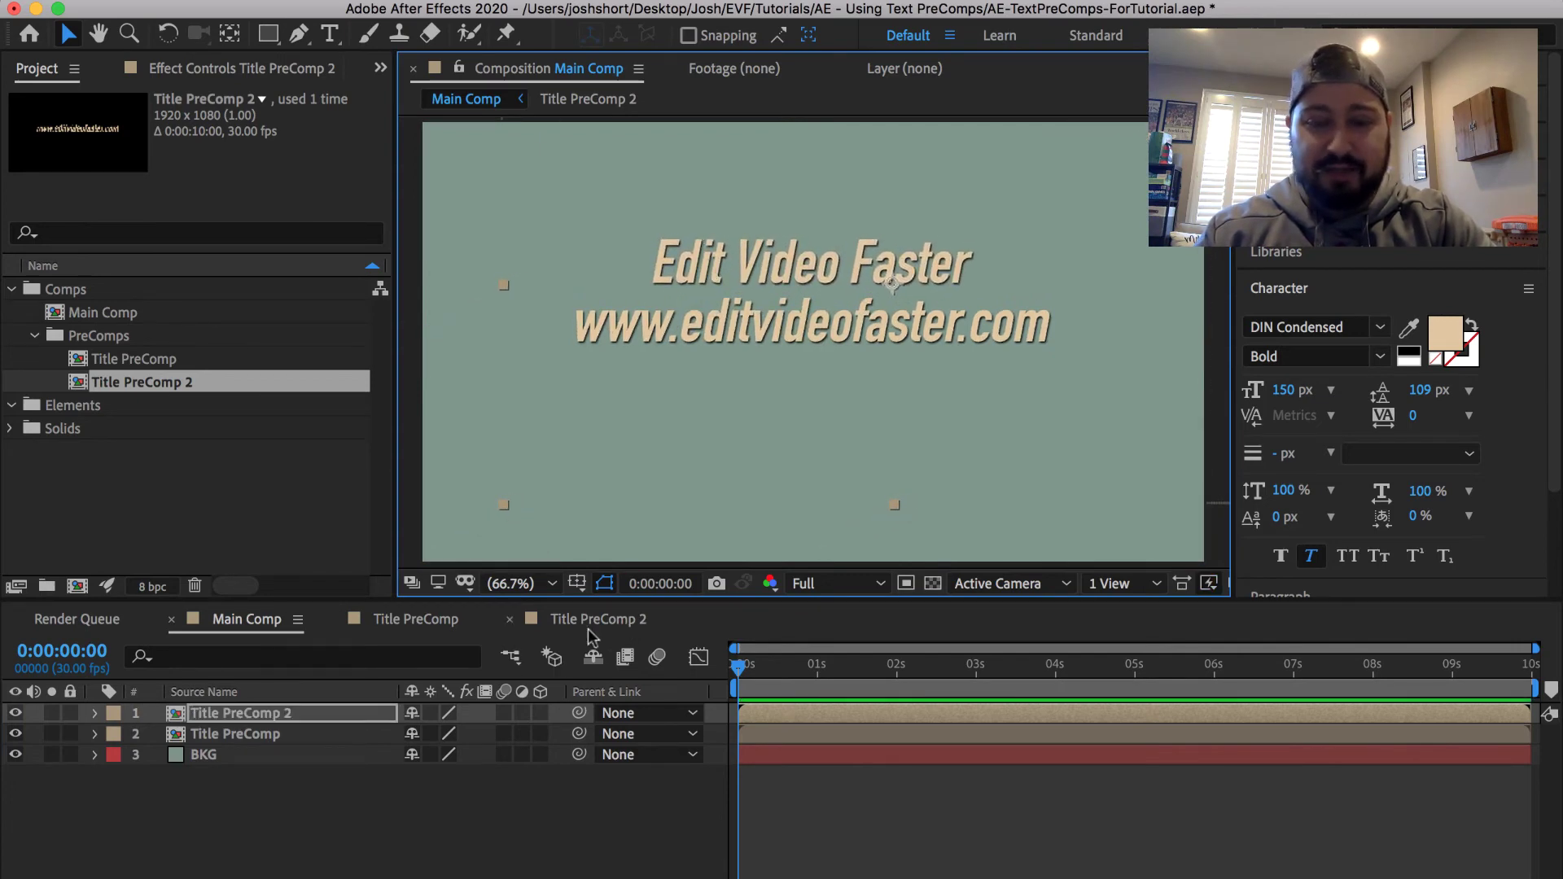
click(297, 847)
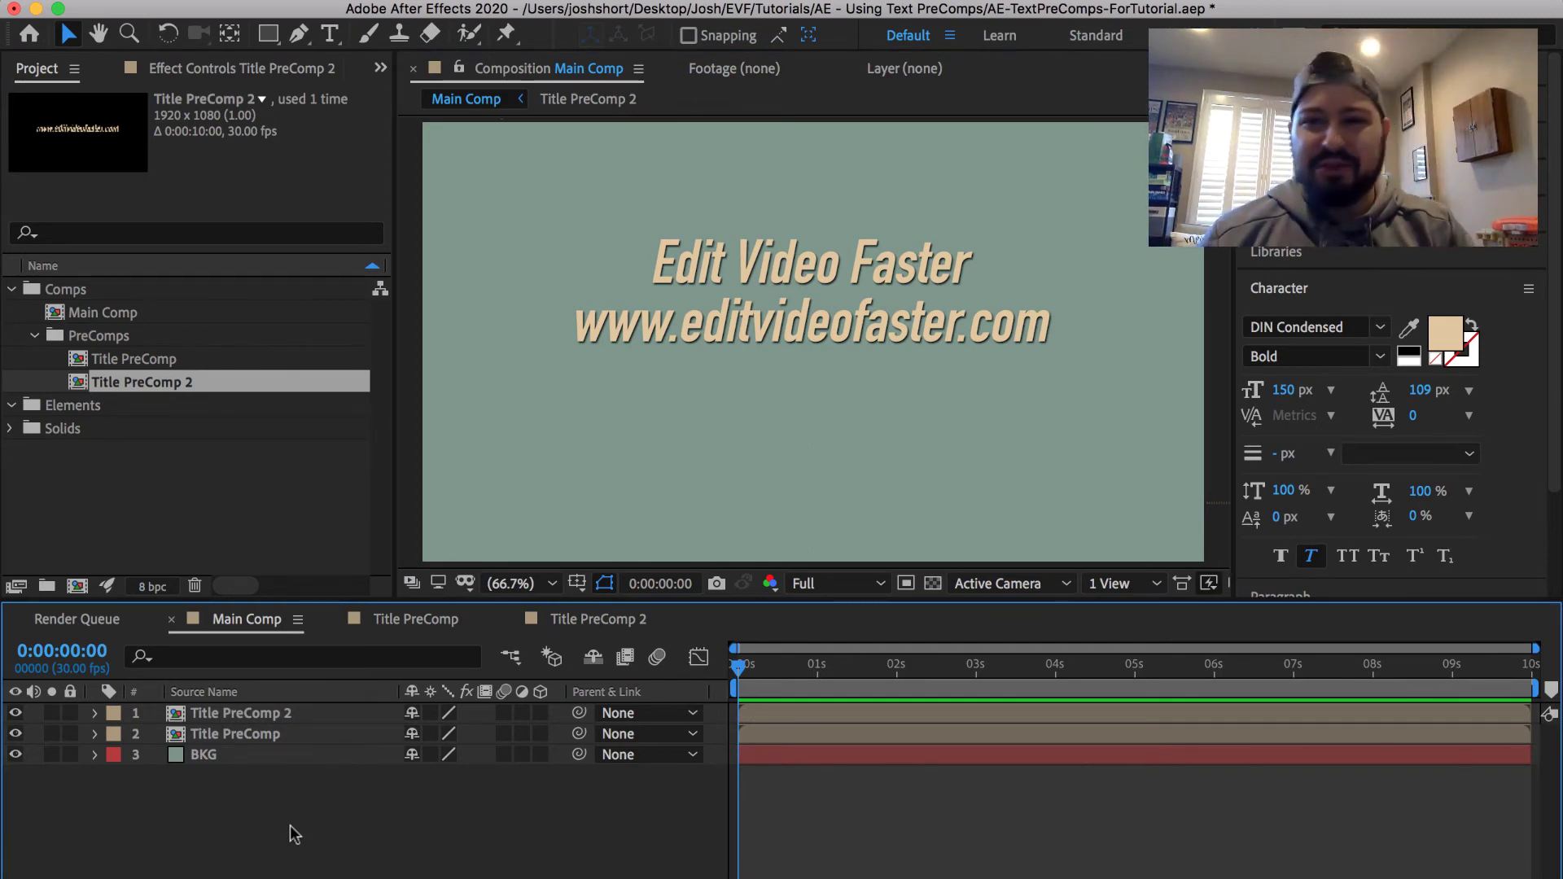
click(1349, 180)
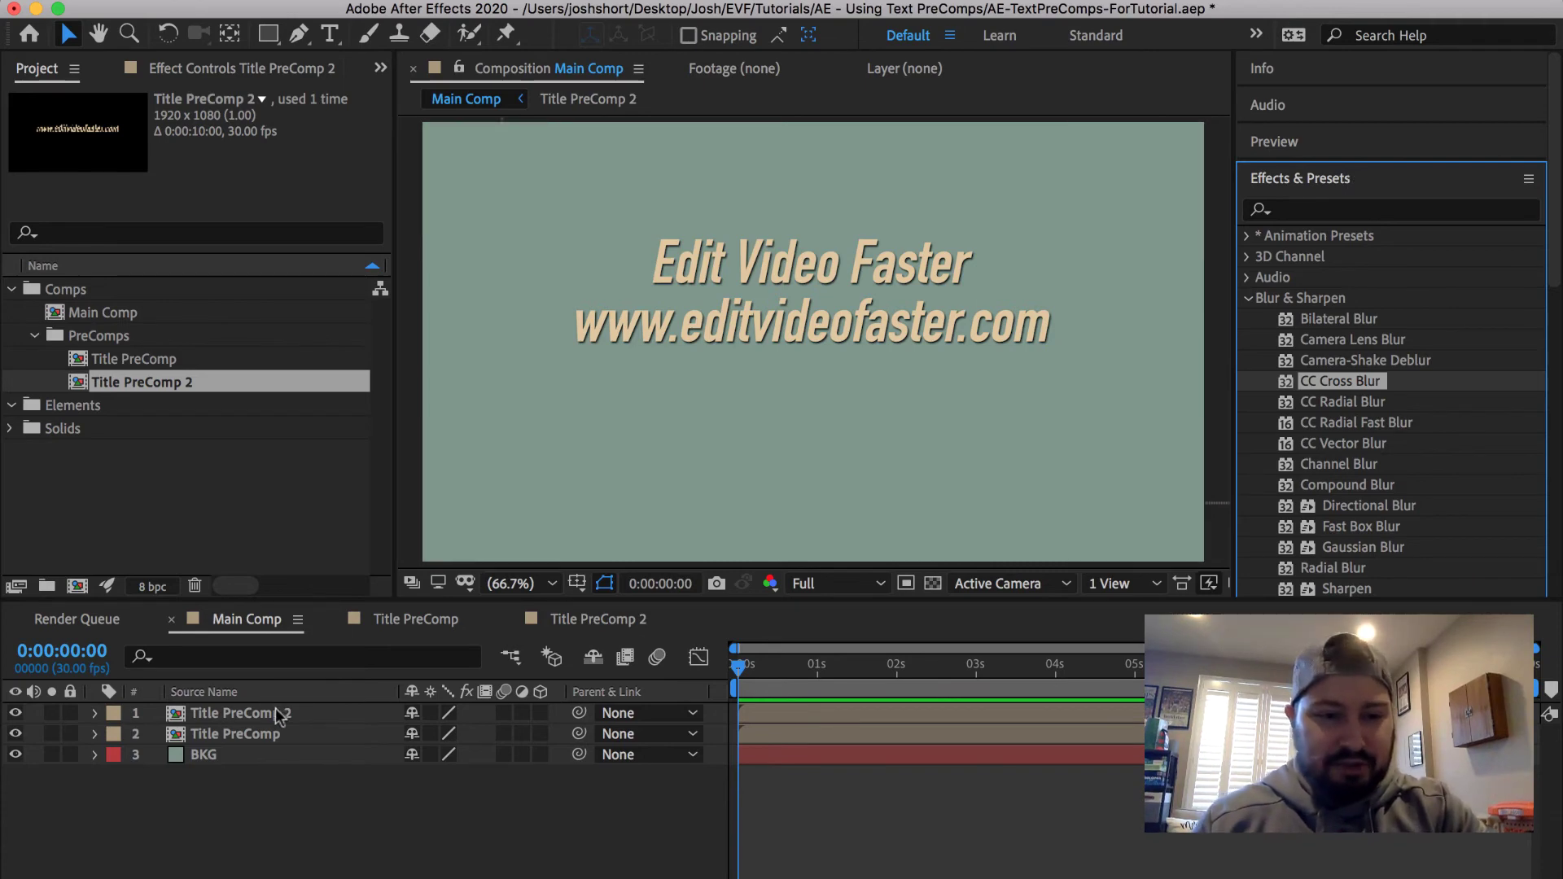
Step: Duplicate the Title PreComp URL layer and select the lower copy, layer 3
click(321, 715)
click(329, 726)
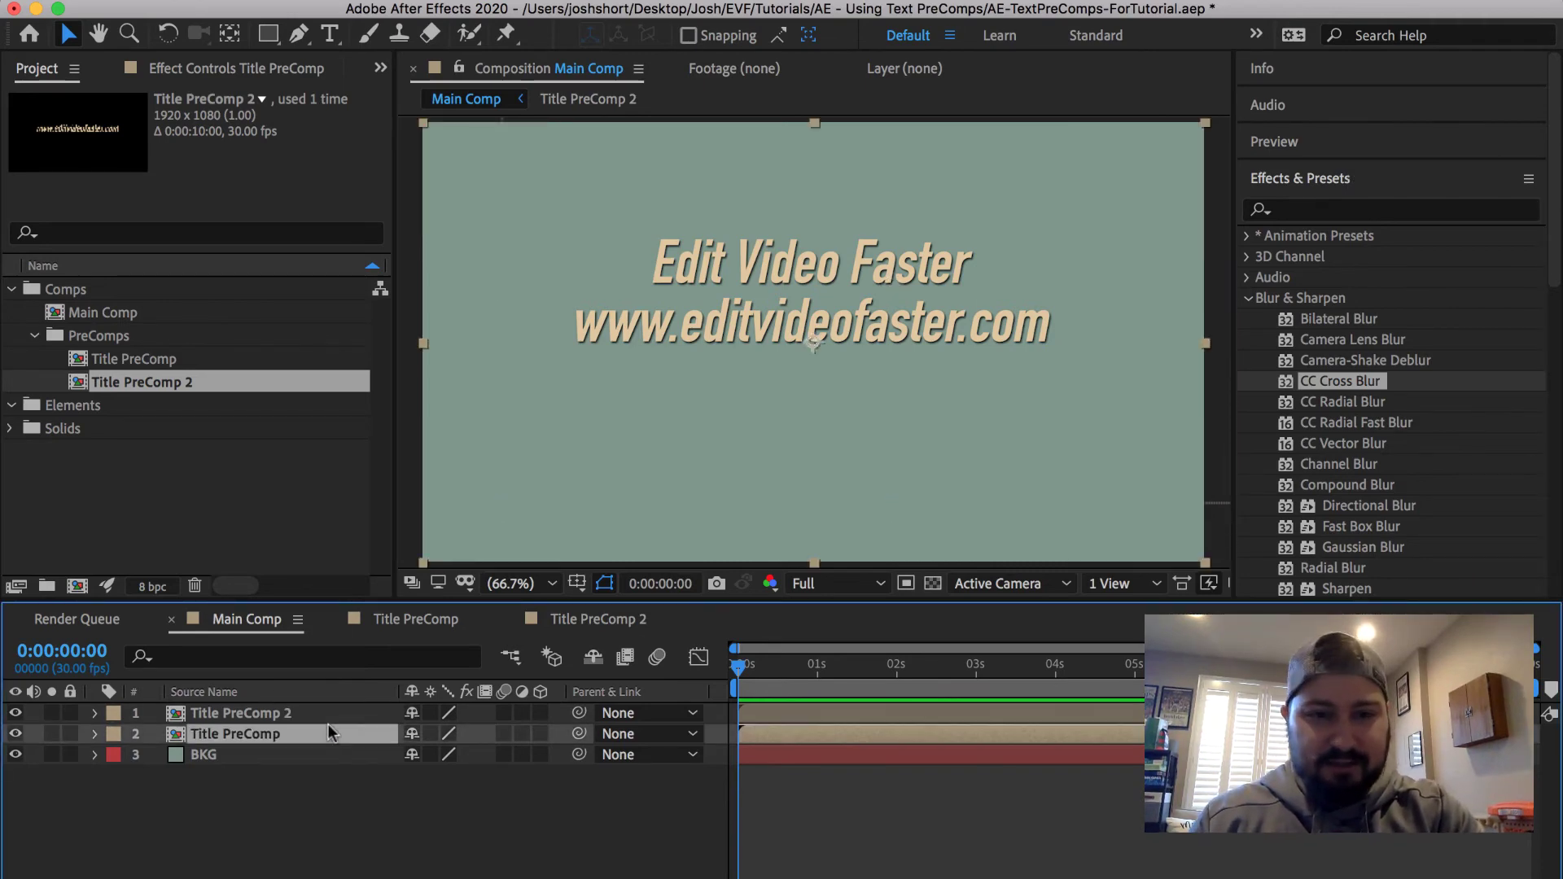
key(super+d)
click(334, 745)
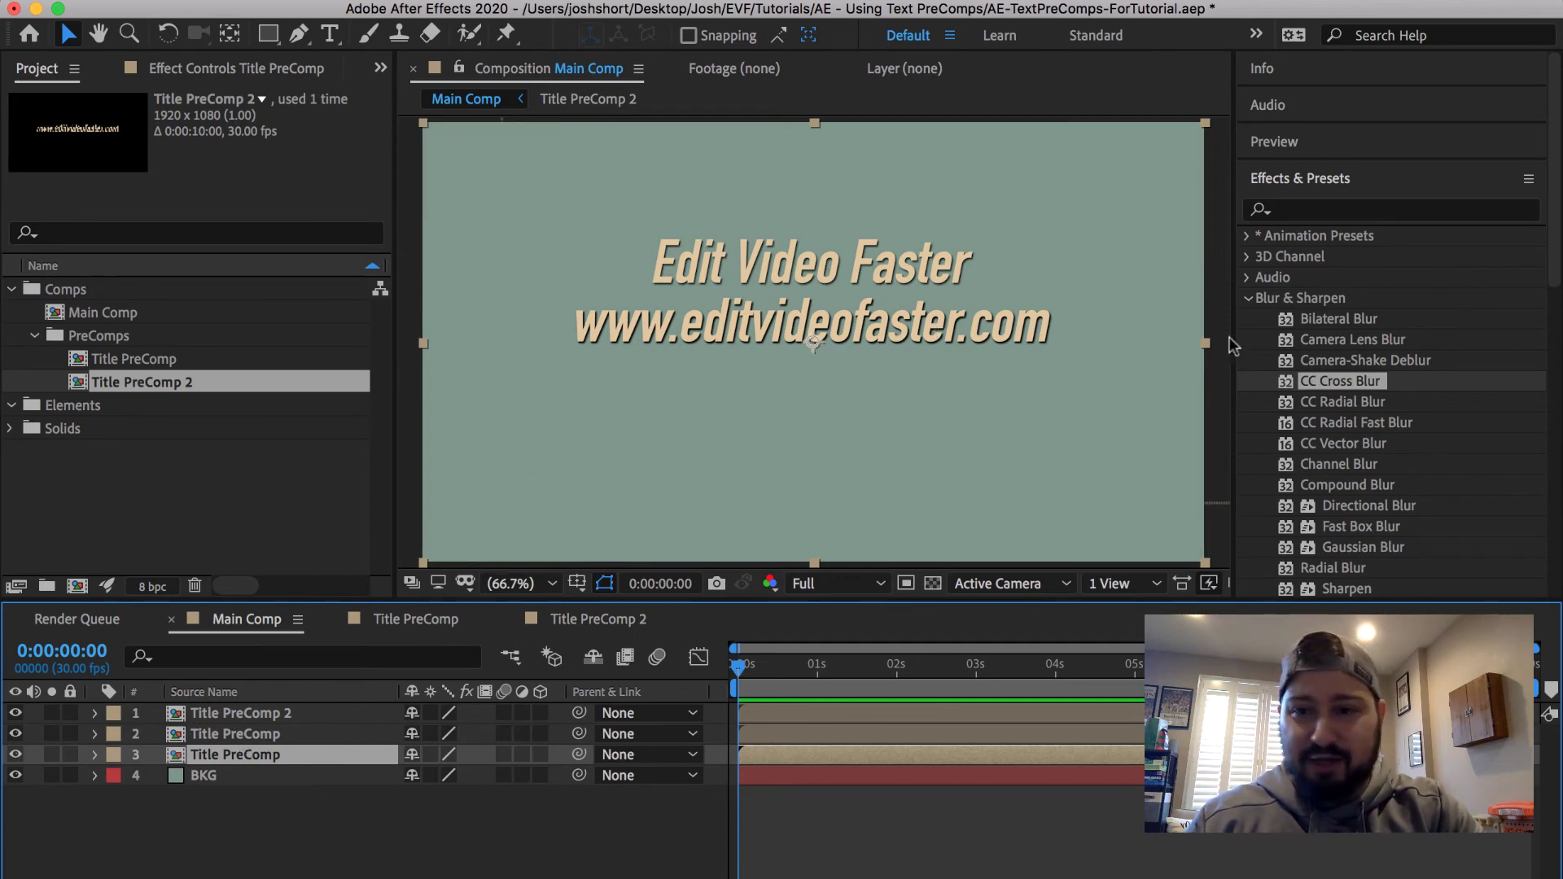
Step: Apply CC Cross Blur to layer 3 with Radius X 400, then open Title PreComp
click(1348, 382)
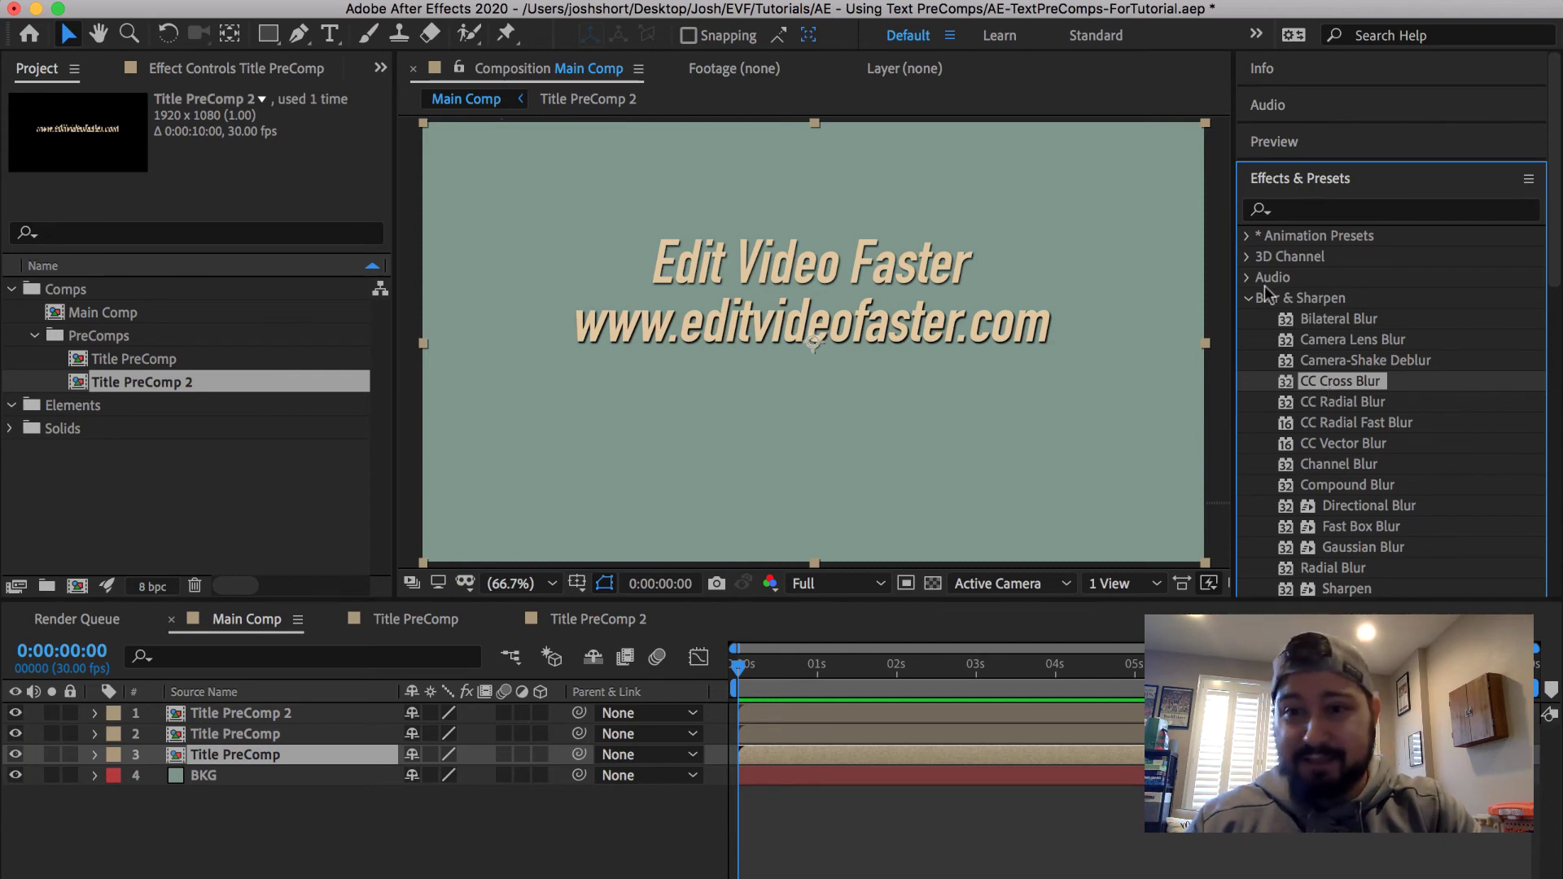
drag(1340, 376, 327, 751)
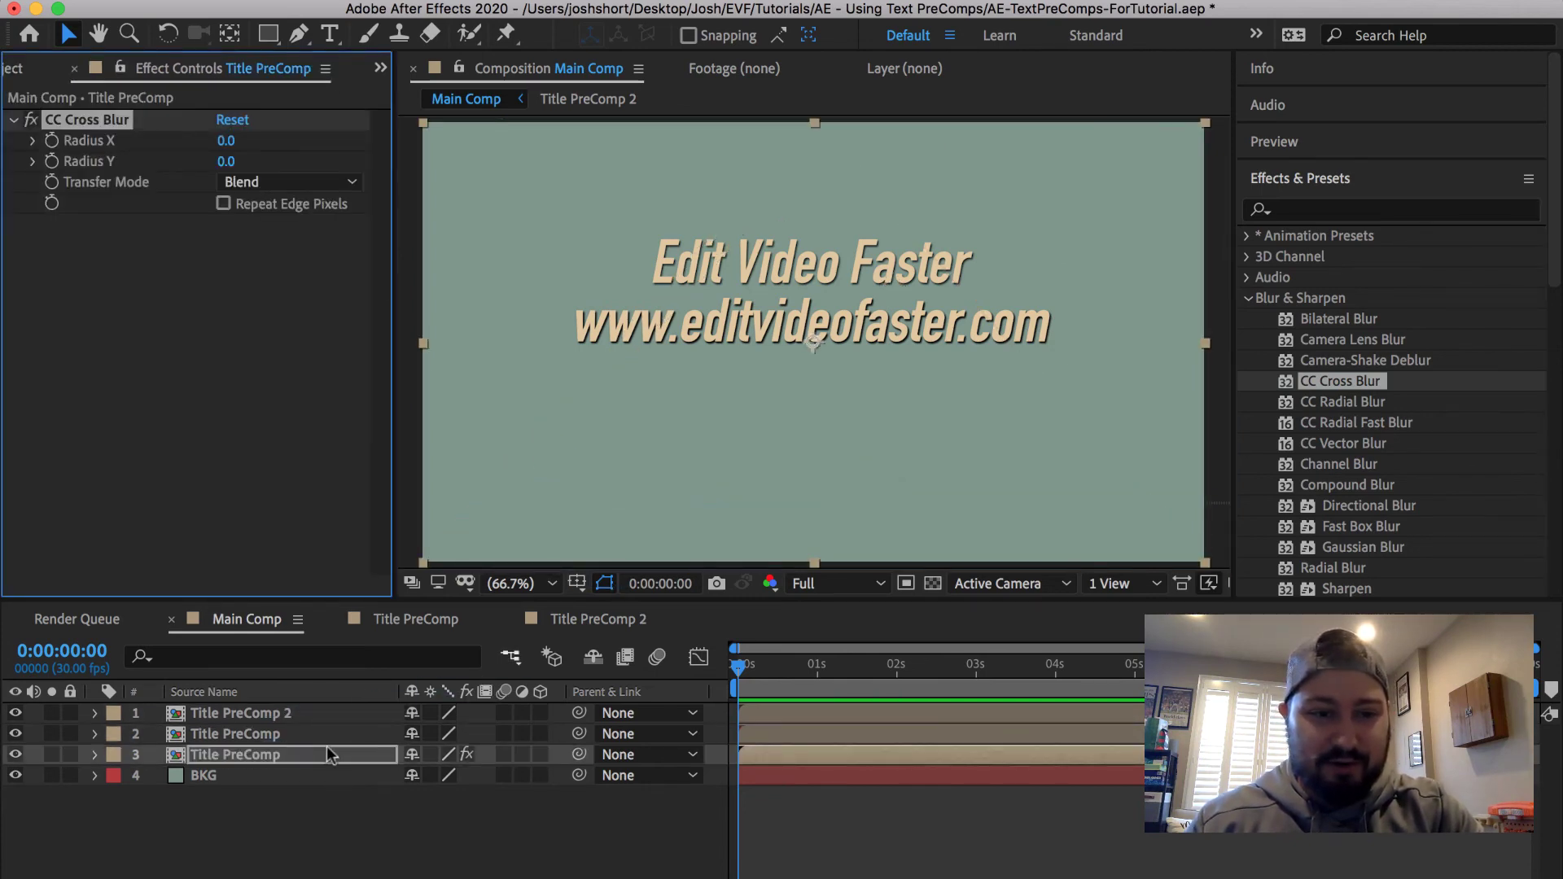
click(225, 143)
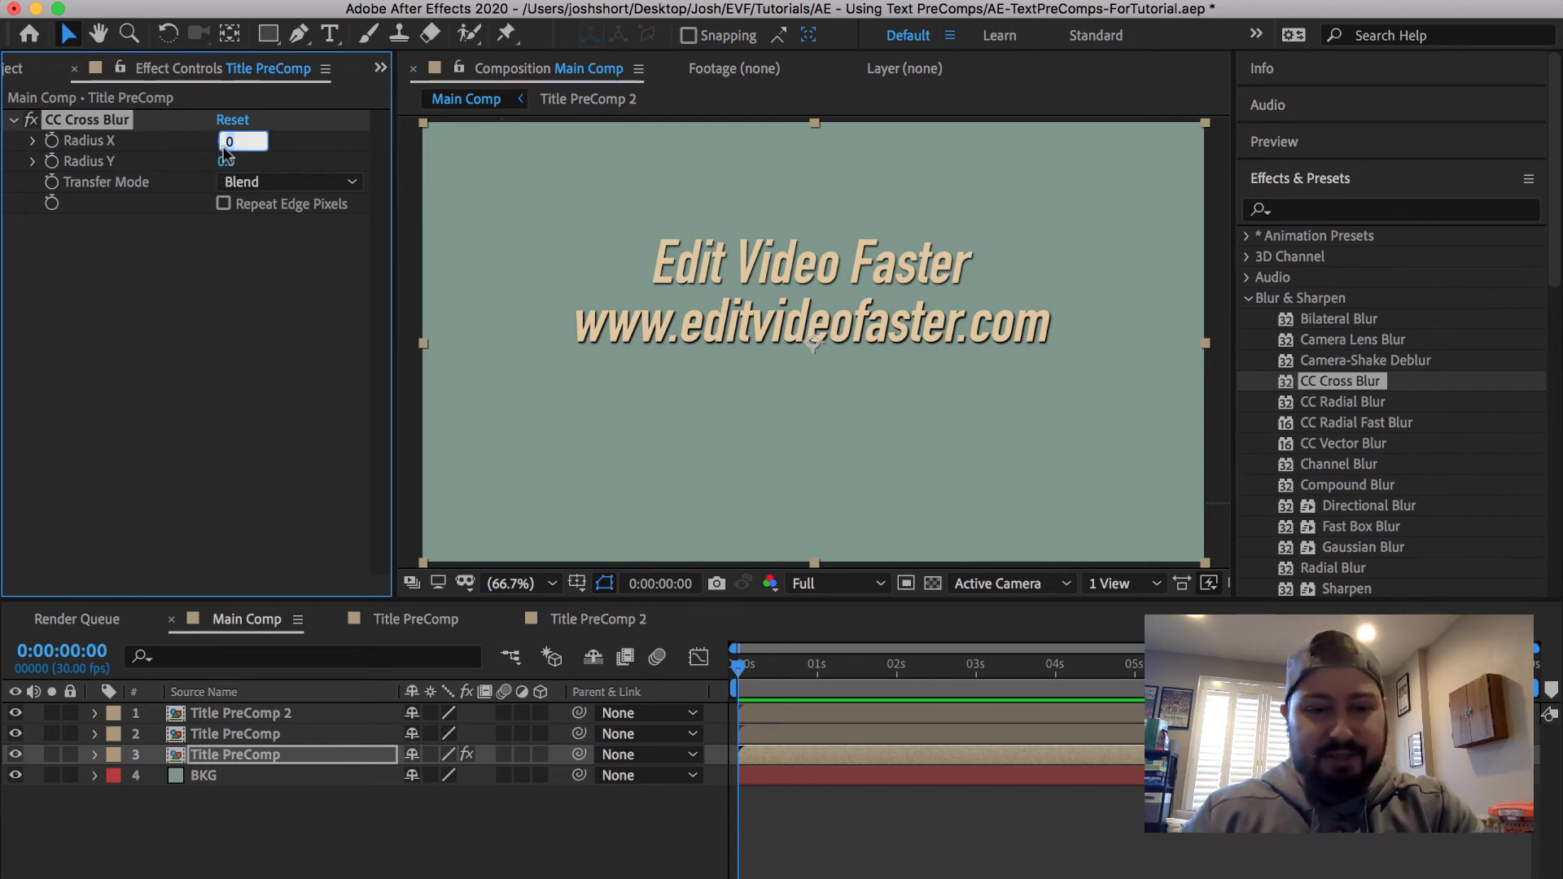
text(400)
key(Return)
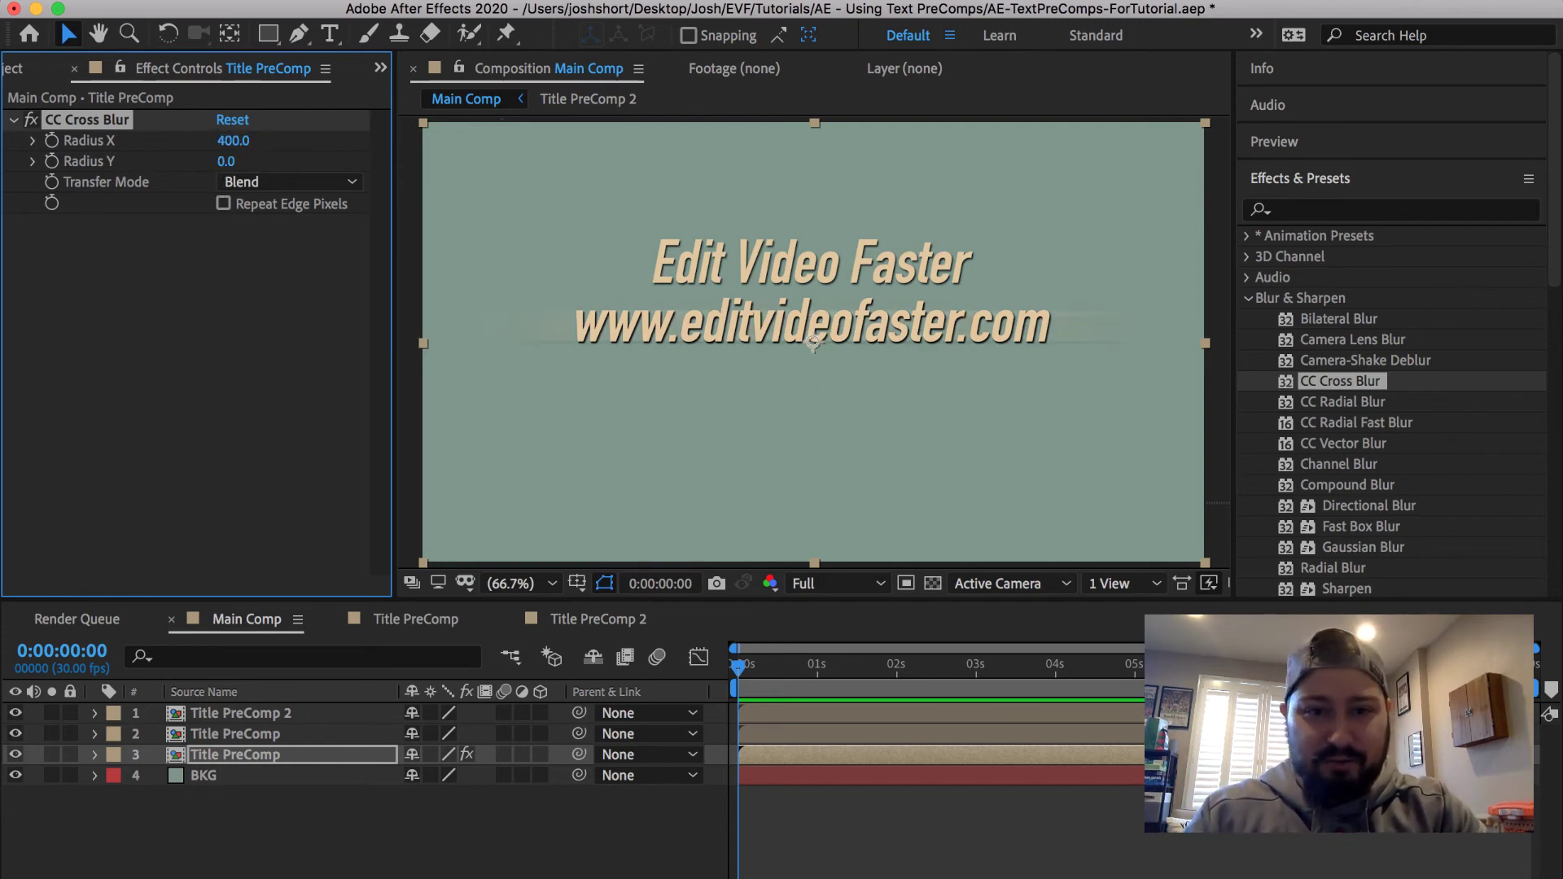
click(635, 822)
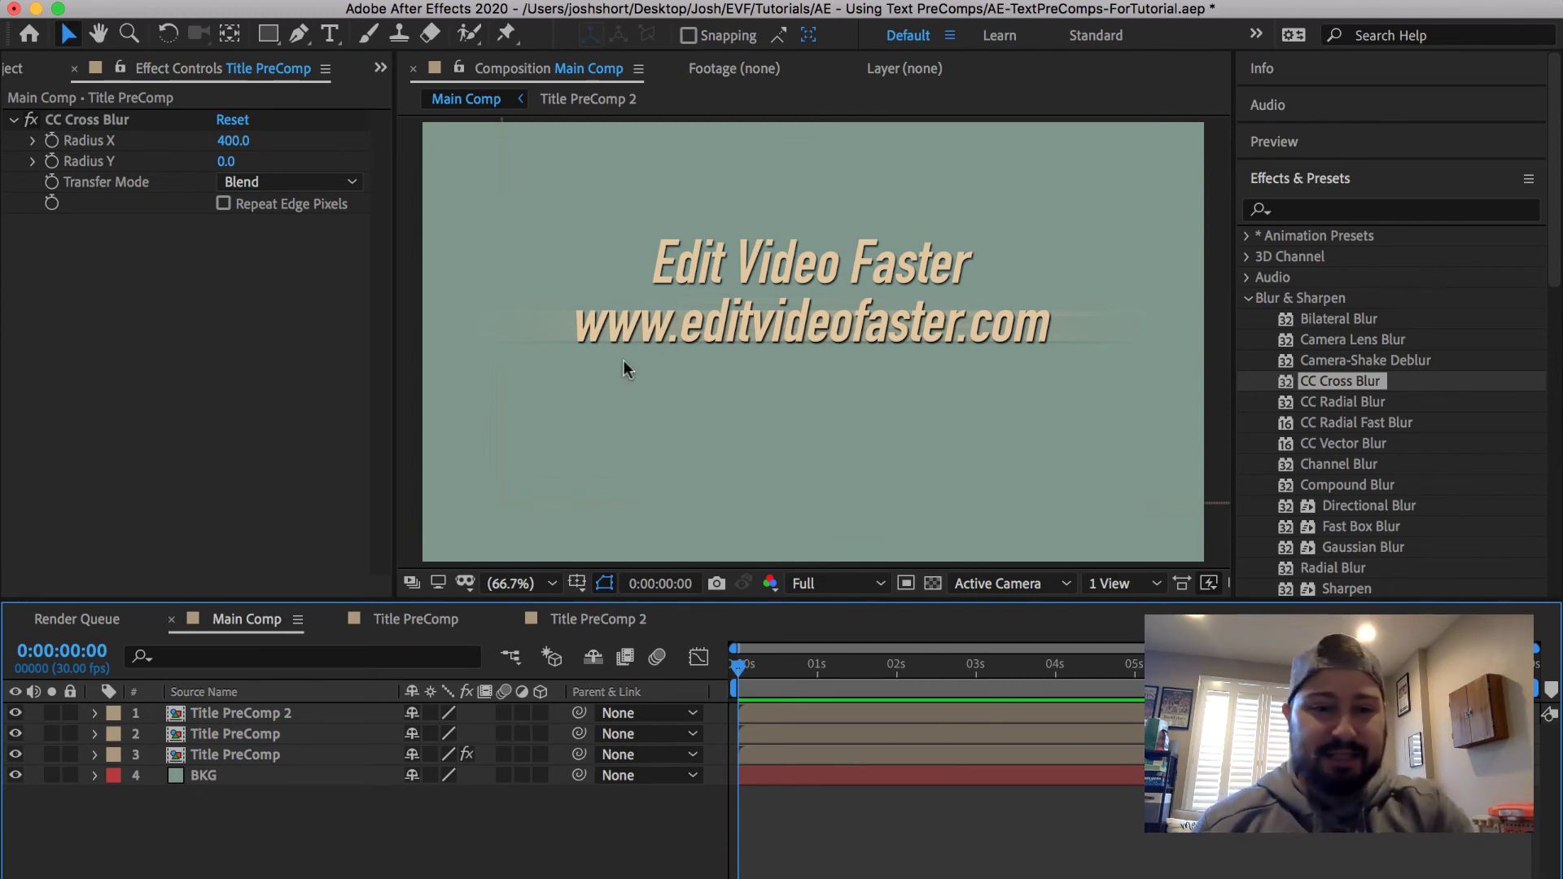
click(394, 618)
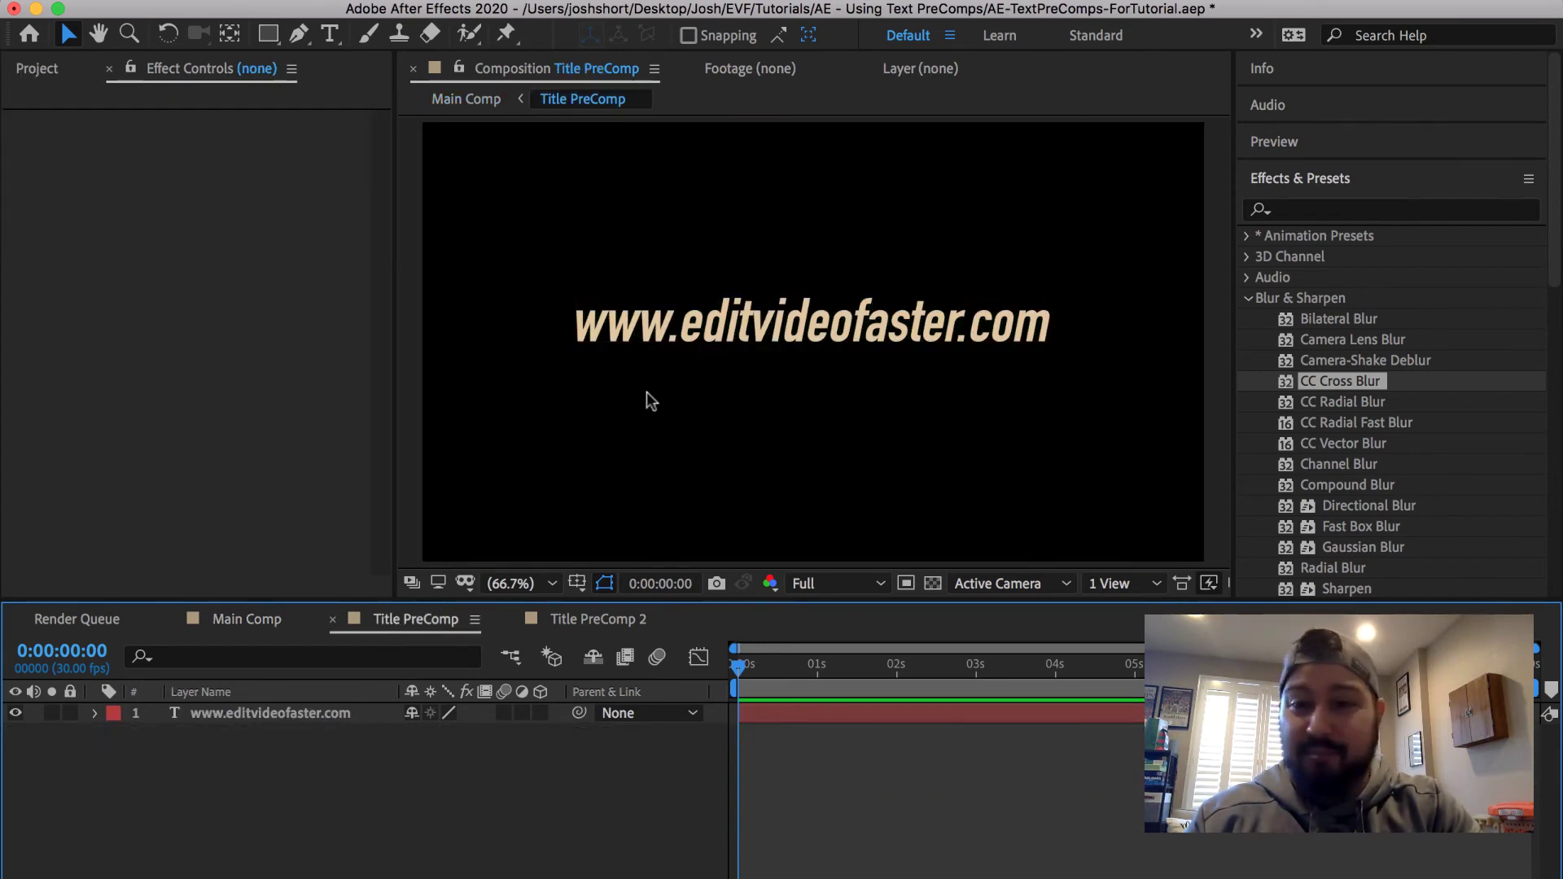
Step: Return to Main Comp and compare the cross-blurred layer 3 with the unblurred URL layer 2
click(231, 712)
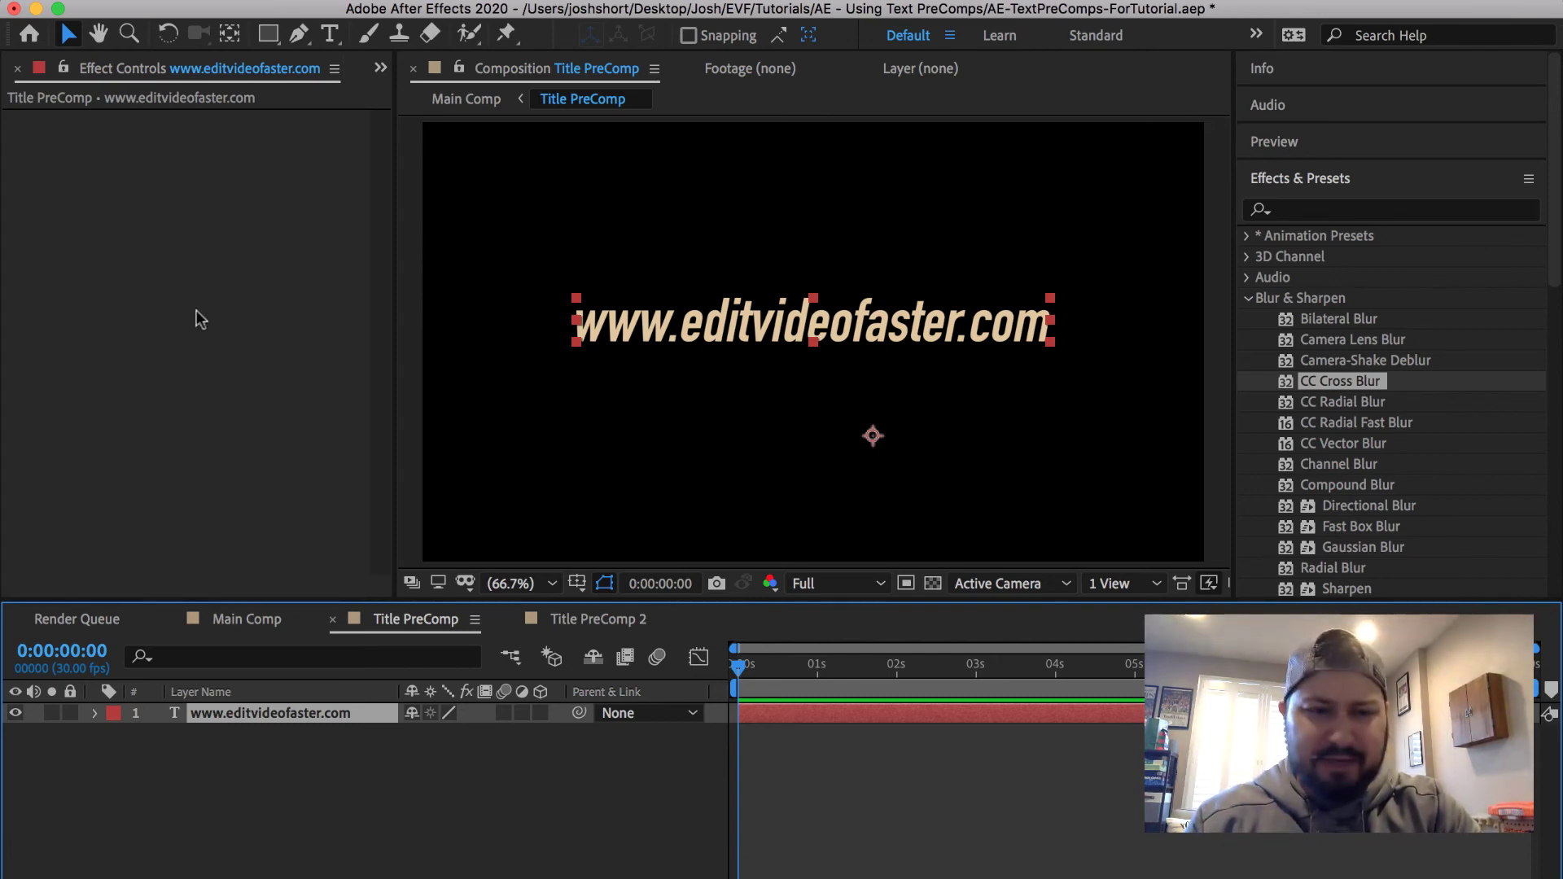
click(253, 619)
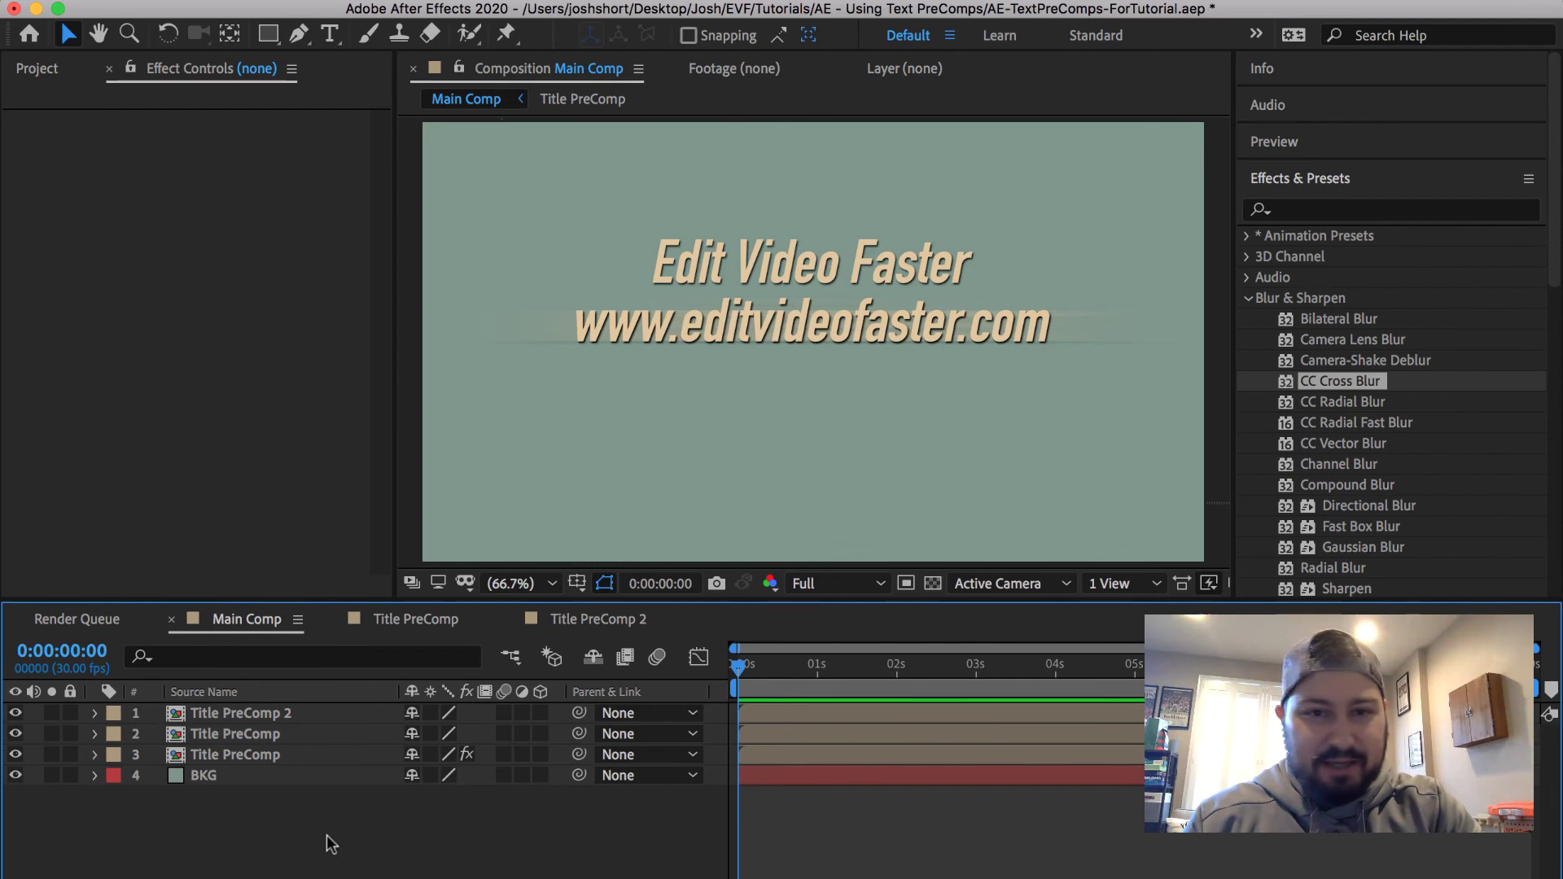
click(254, 754)
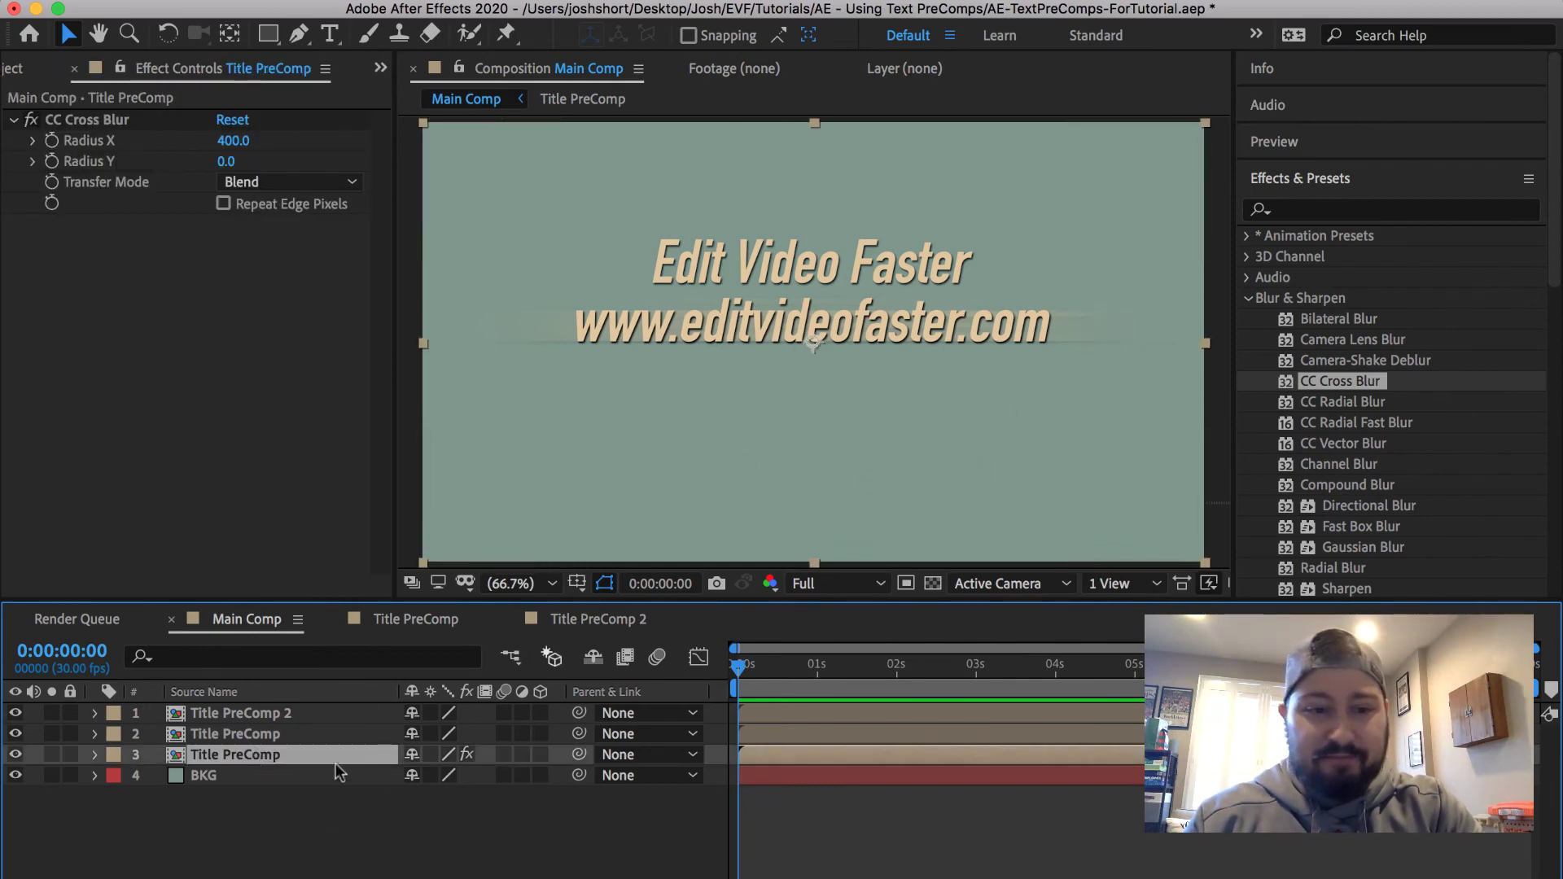
click(289, 731)
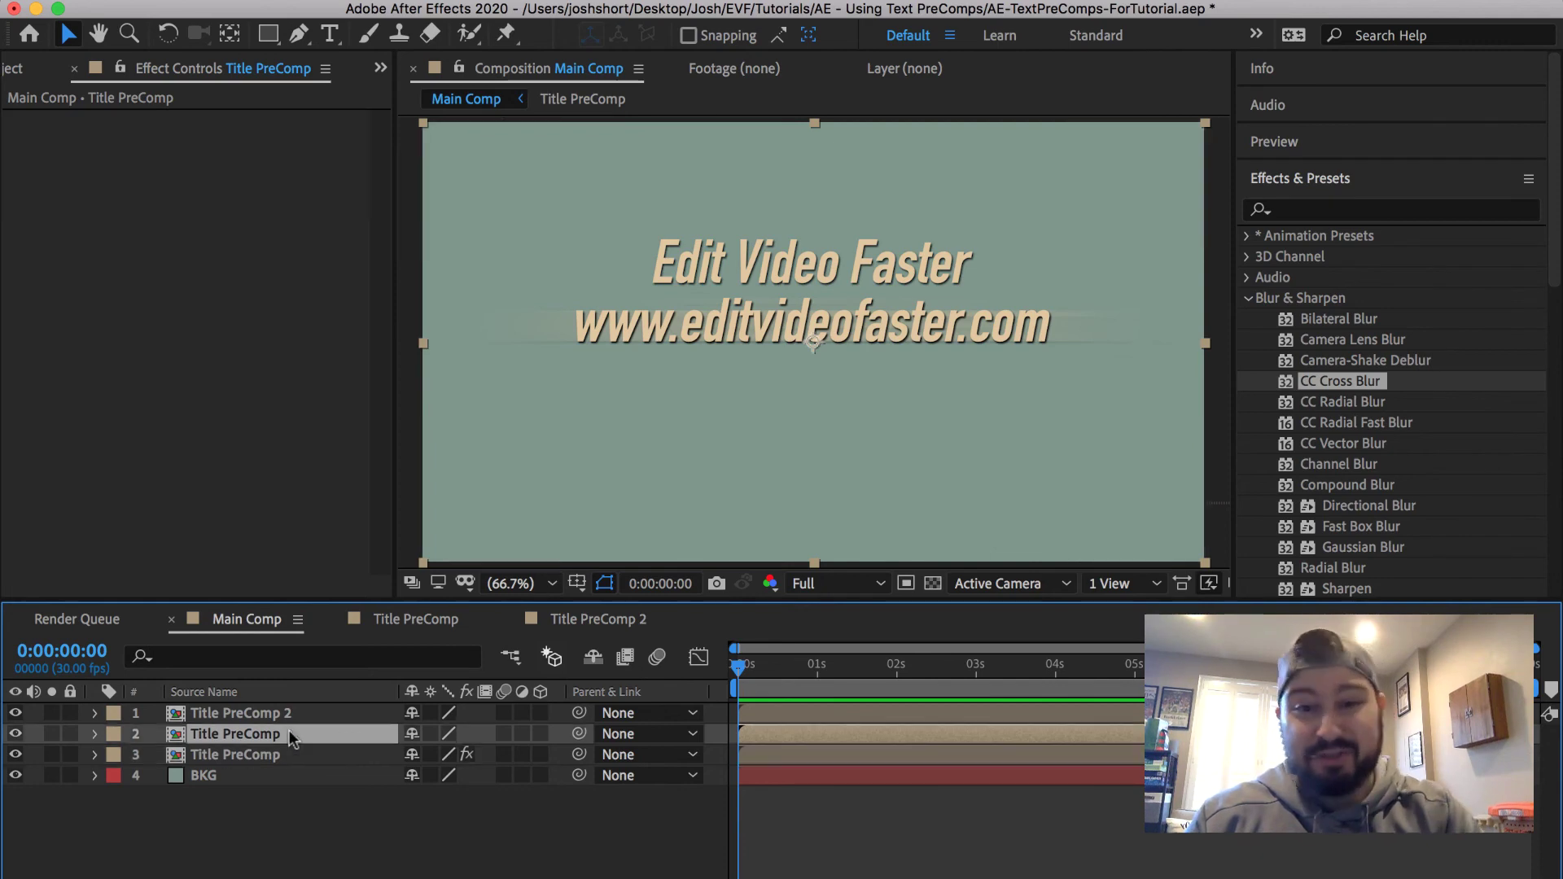